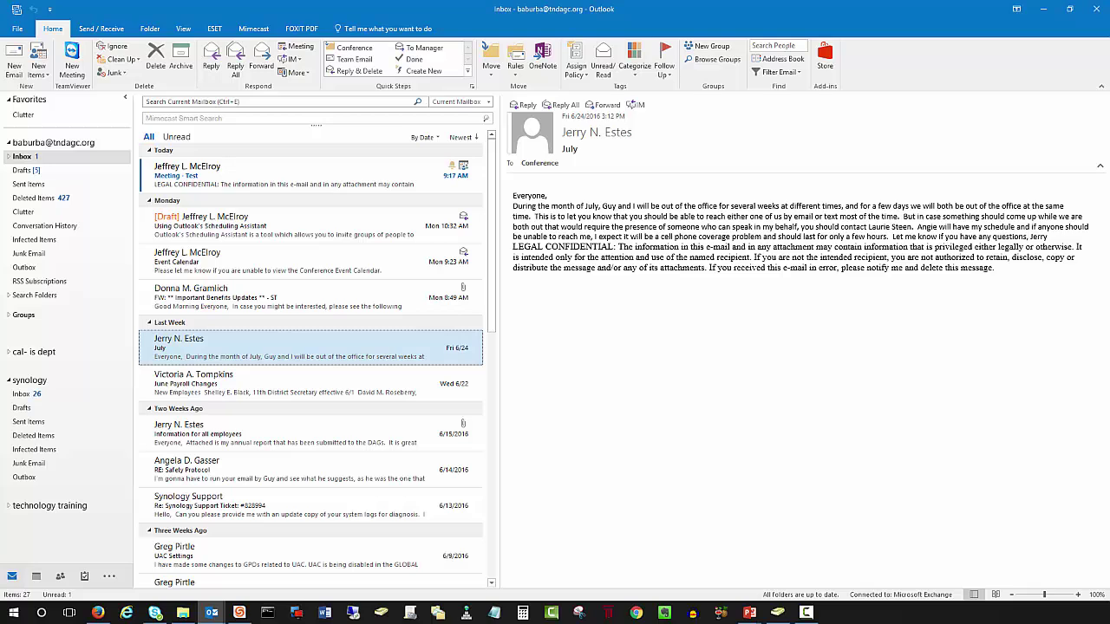
Step: Switch from the Inbox to the Calendar showing the June 27 – July 1, 2016 work week
mouse_move(38, 576)
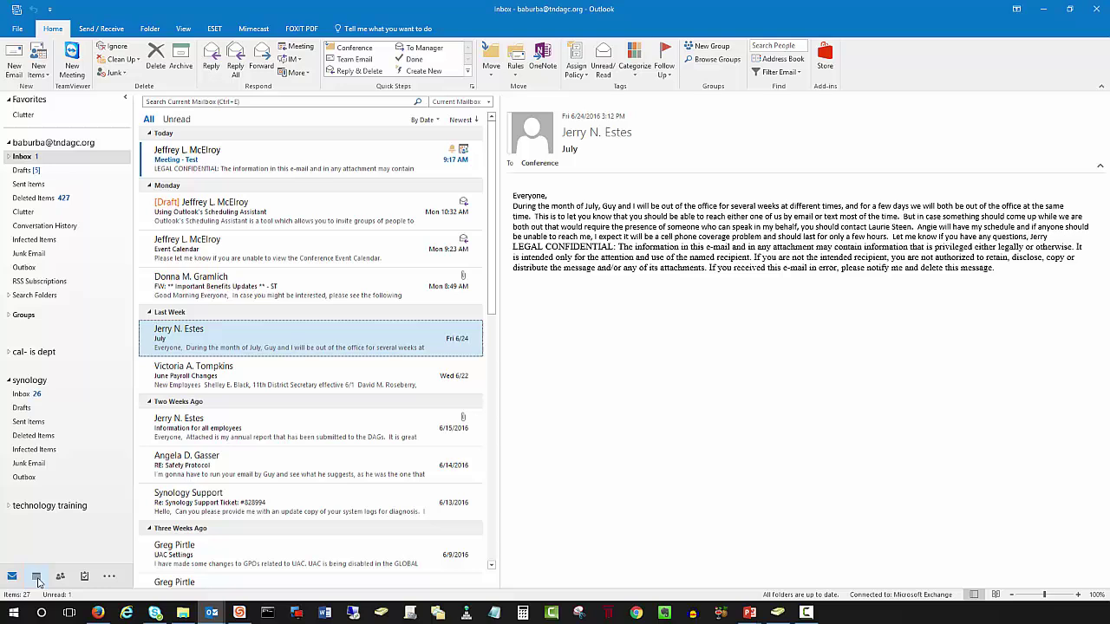
left_click(36, 577)
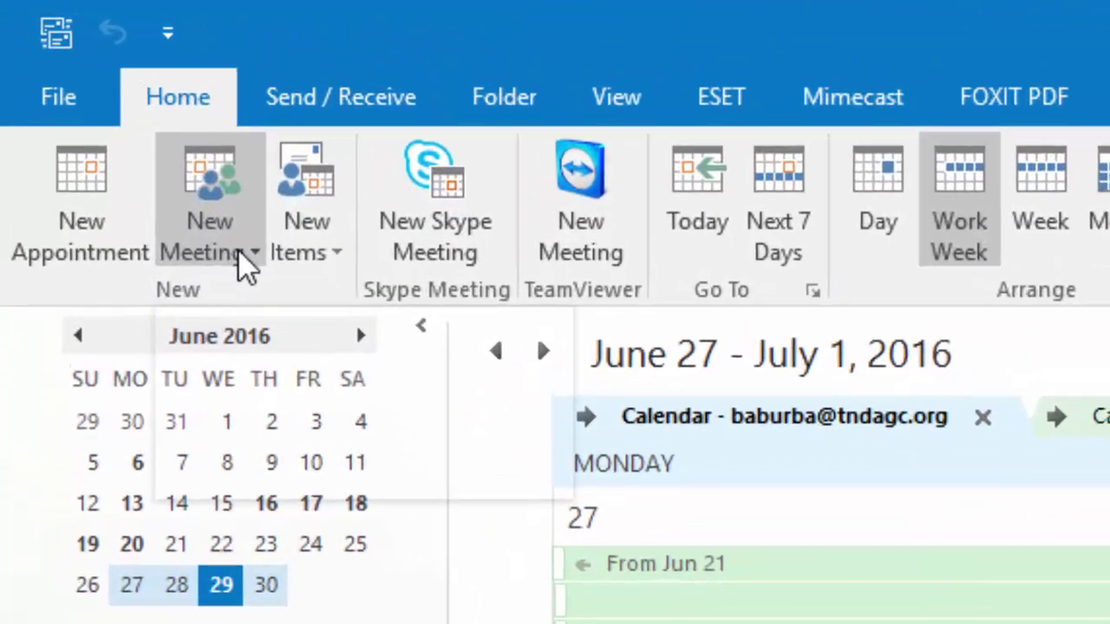
Step: Start a new untitled meeting request for Wed 6/29/2016, 10:30–11:00 AM
left_click(71, 76)
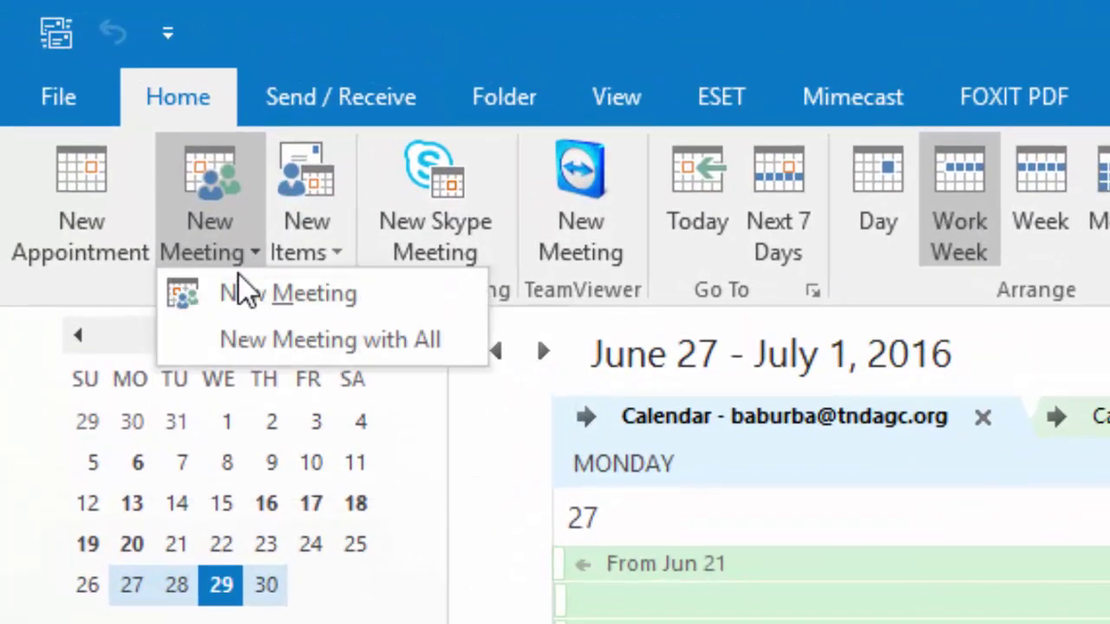
left_click(242, 286)
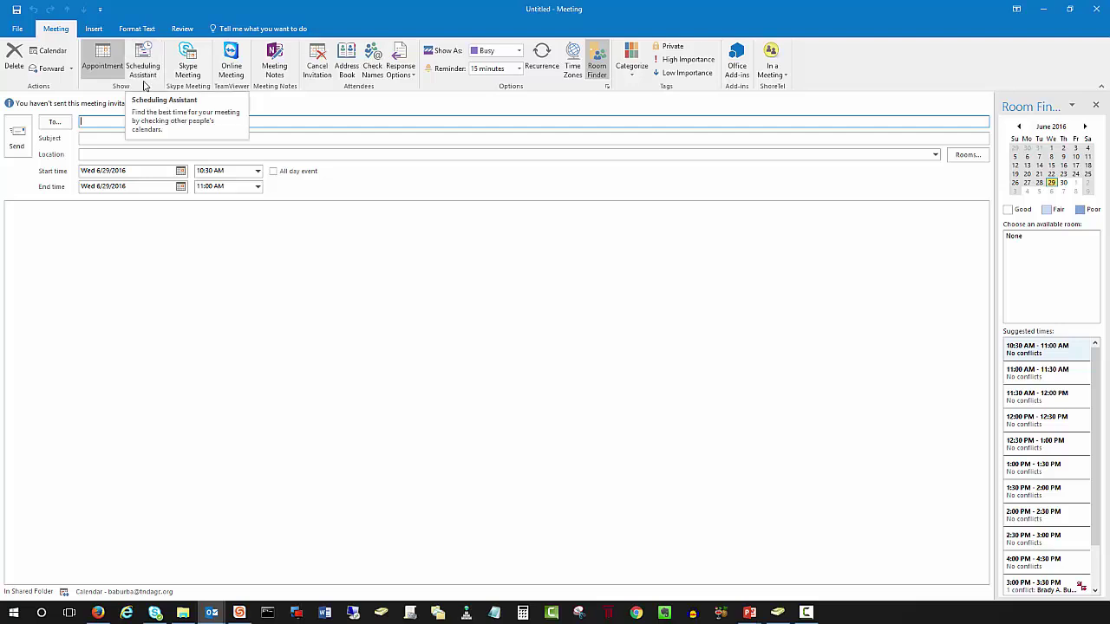
Step: Show the Scheduling Assistant timeline and open the Select Attendees and Resources address list
left_click(144, 70)
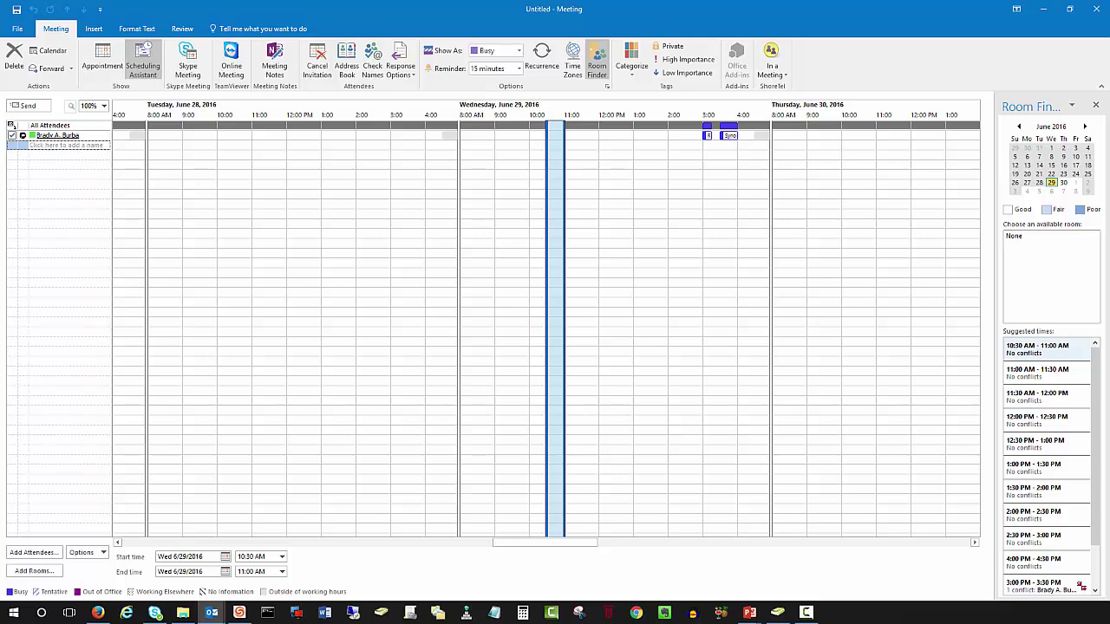
left_click(44, 552)
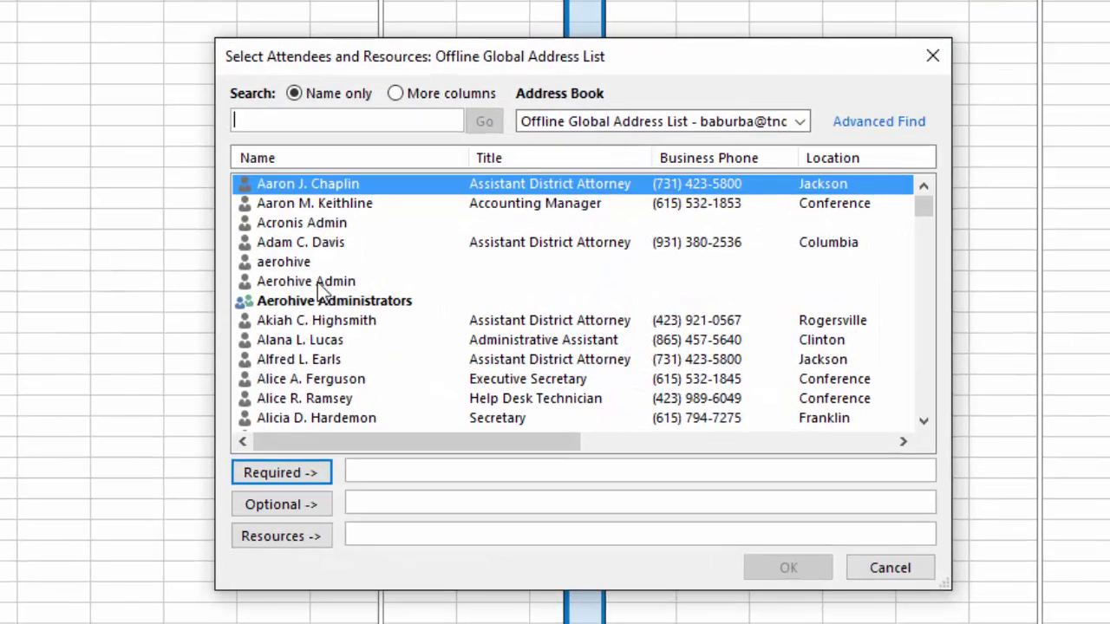
Step: Search the Offline Global Address List for the person and add them as a Required attendee
type("jeff")
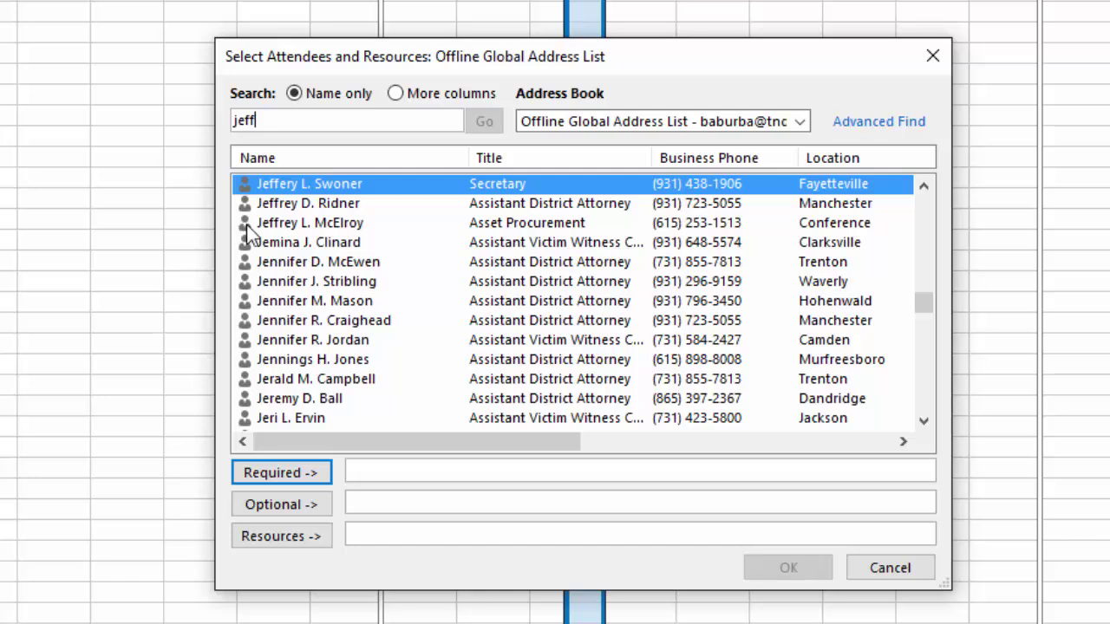
left_click(279, 223)
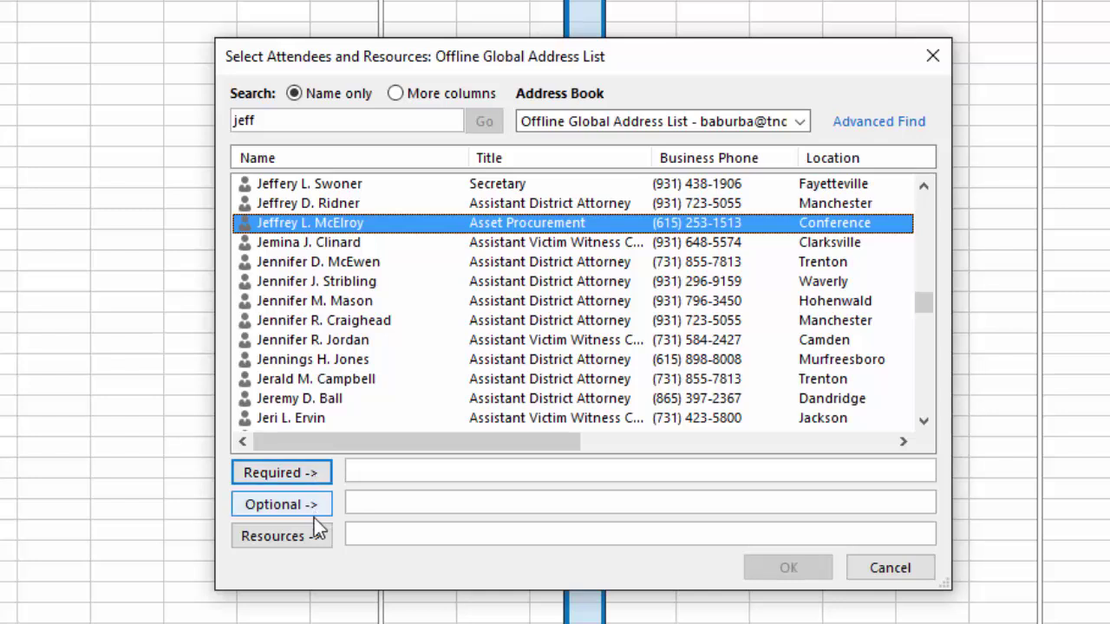
left_click(320, 475)
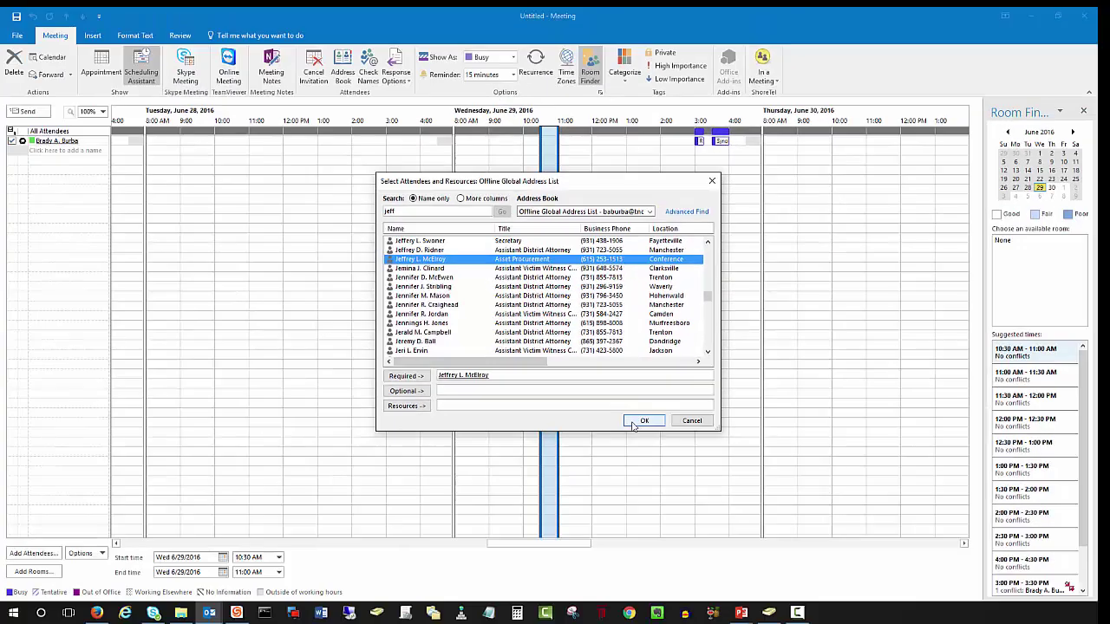
left_click(634, 421)
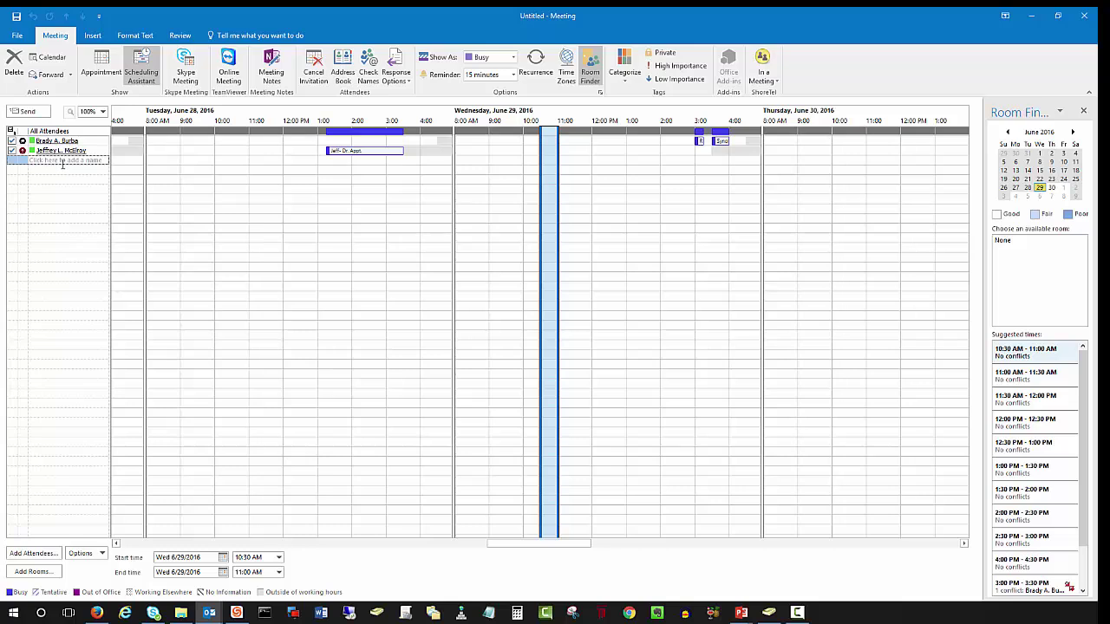
Step: Enter the third attendee's name in the add-a-name row and resolve it onto the timeline
mouse_move(89, 155)
mouse_move(334, 154)
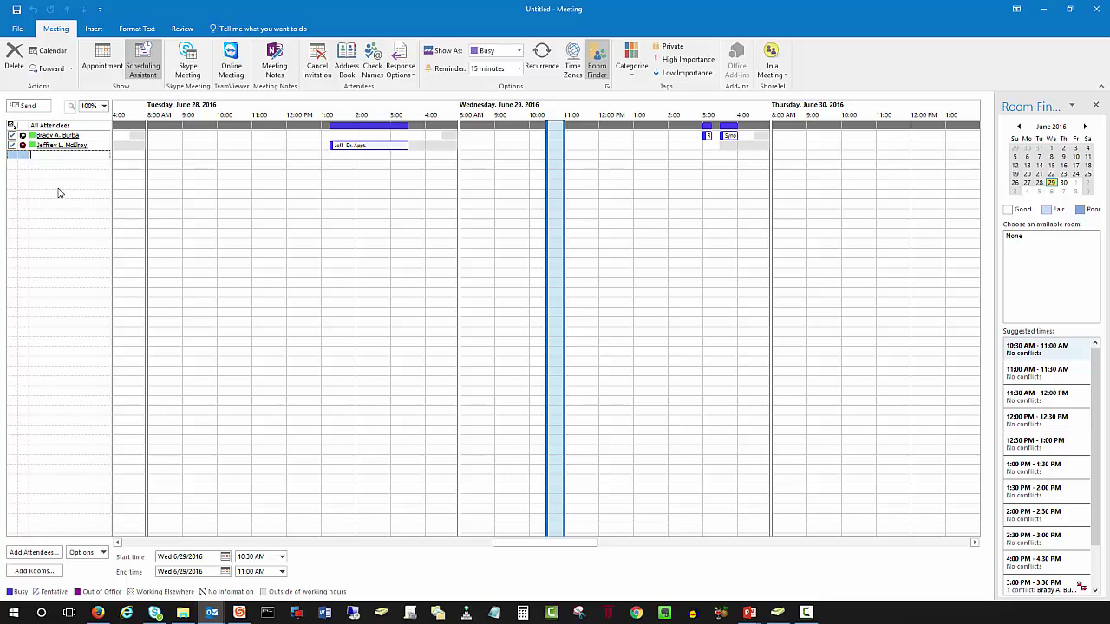
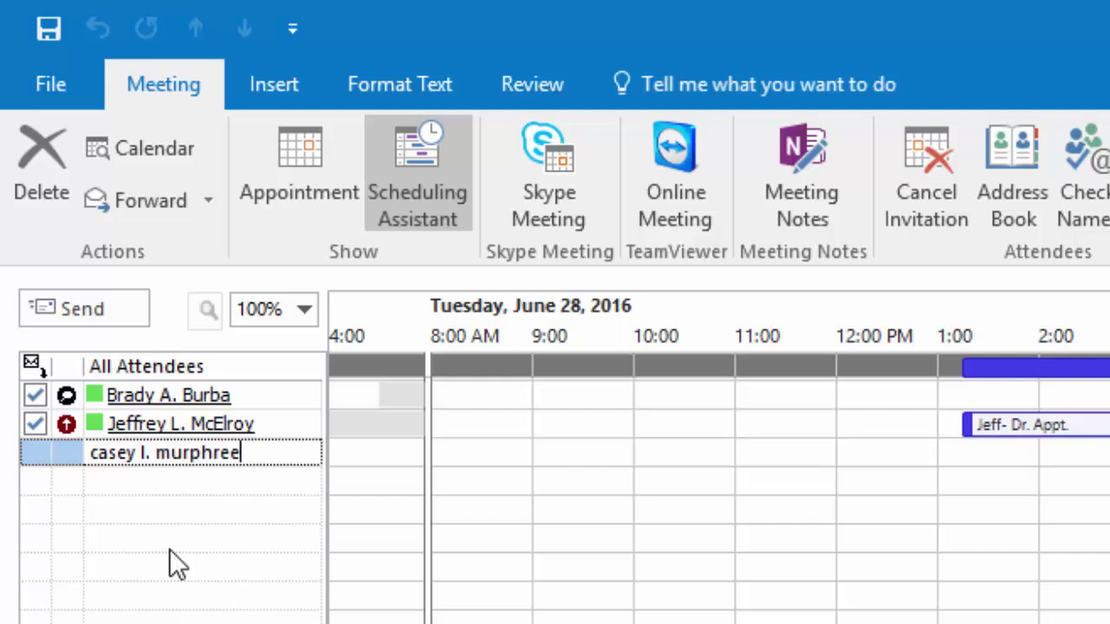
key("Return")
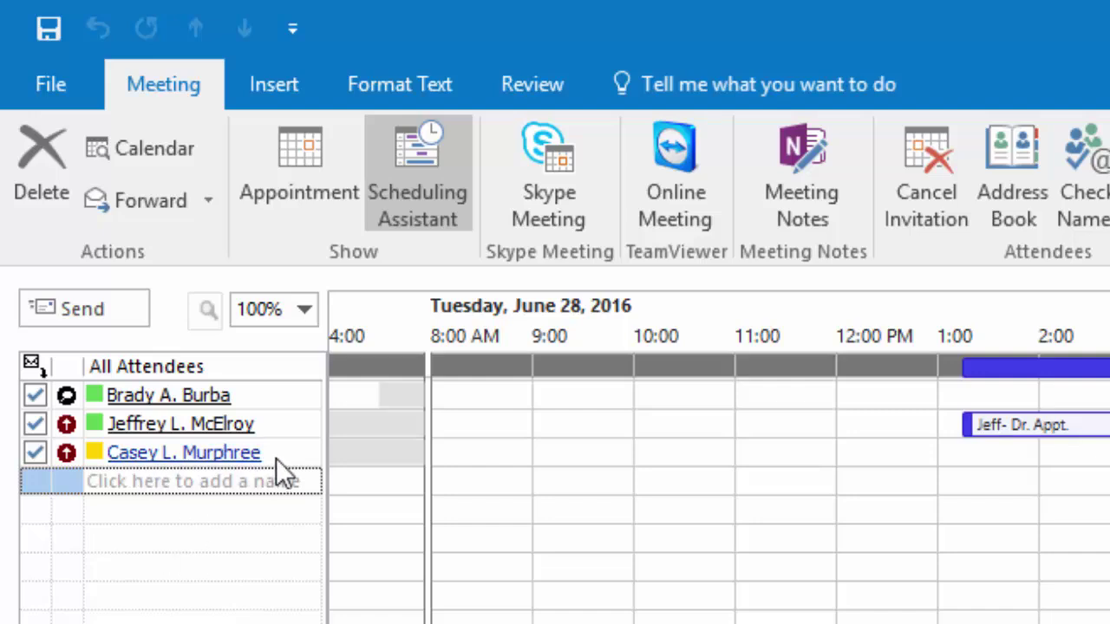
mouse_move(275, 460)
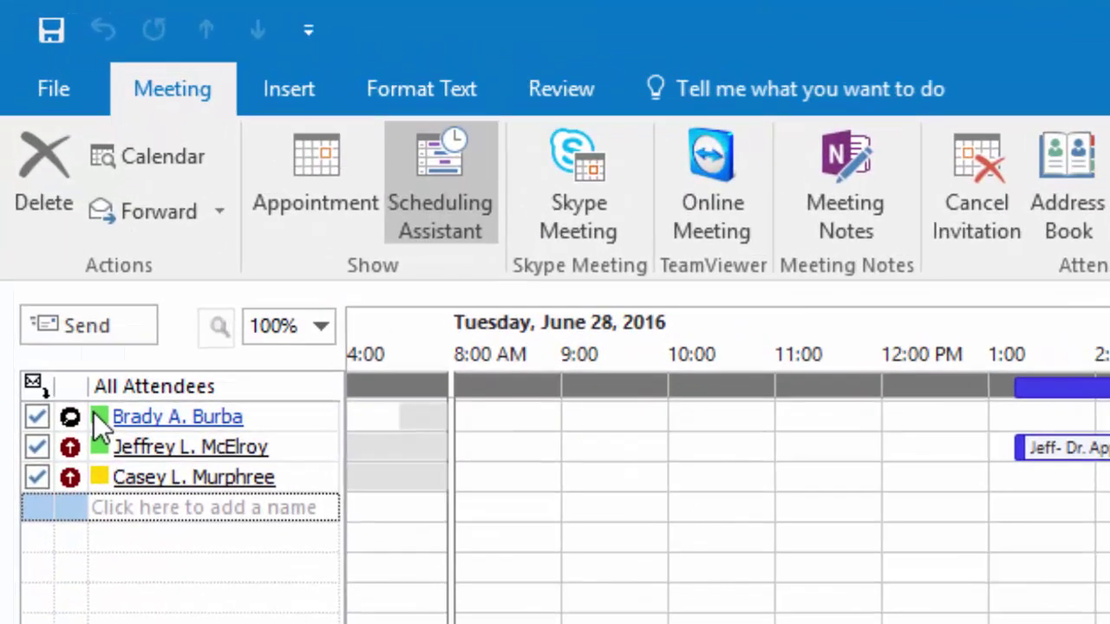
Step: Move the meeting to Thursday, June 30, 2016 using the Room Finder mini-calendar
mouse_move(24, 135)
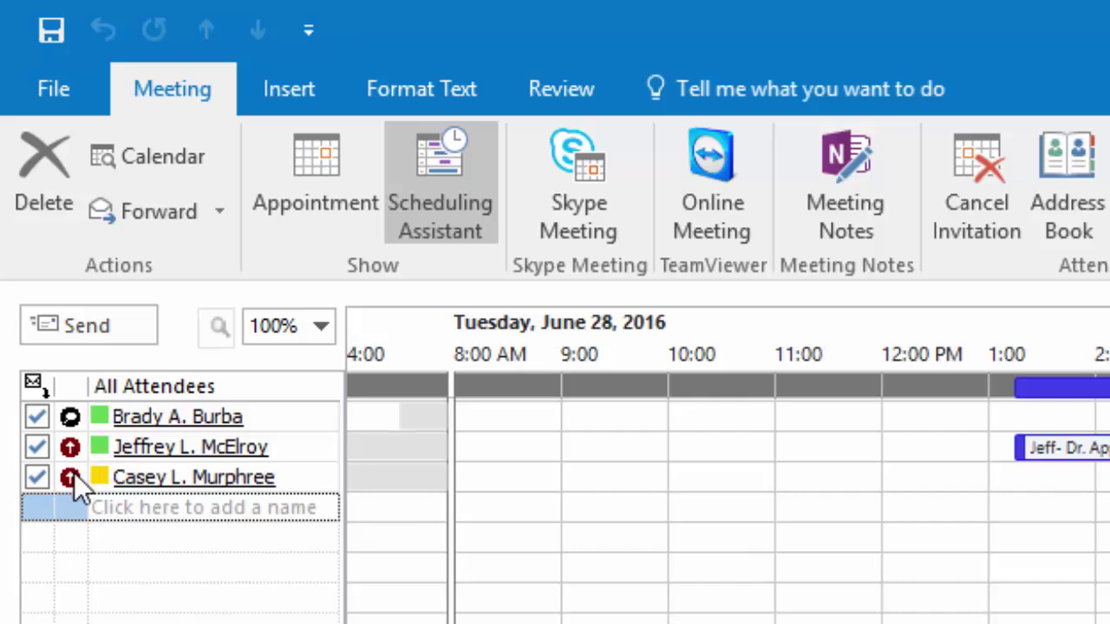
left_click(70, 447)
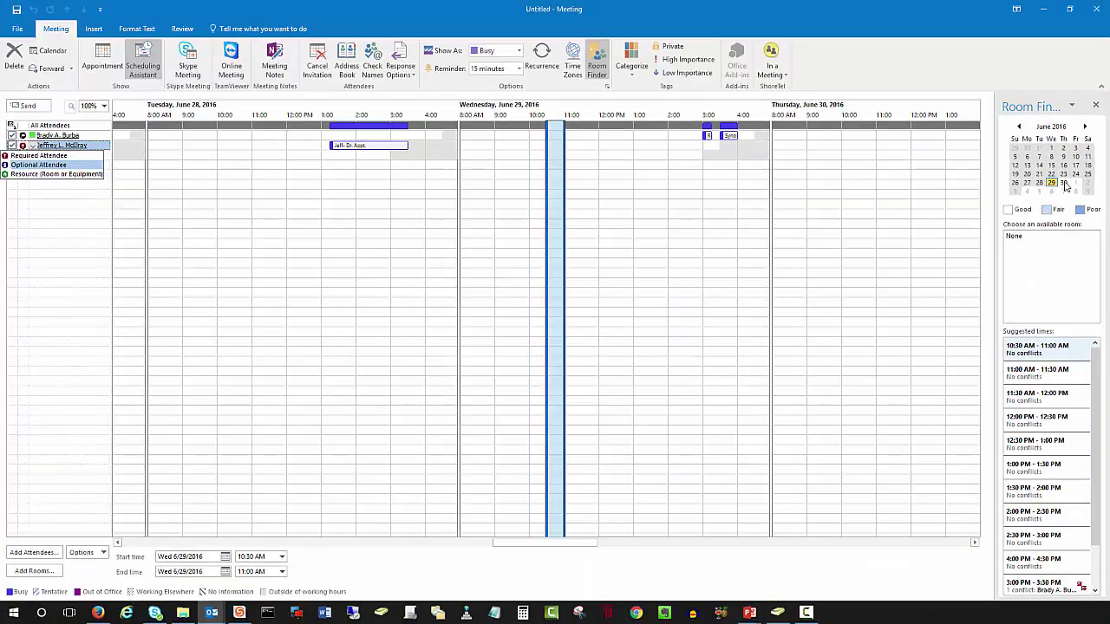
left_click(1064, 183)
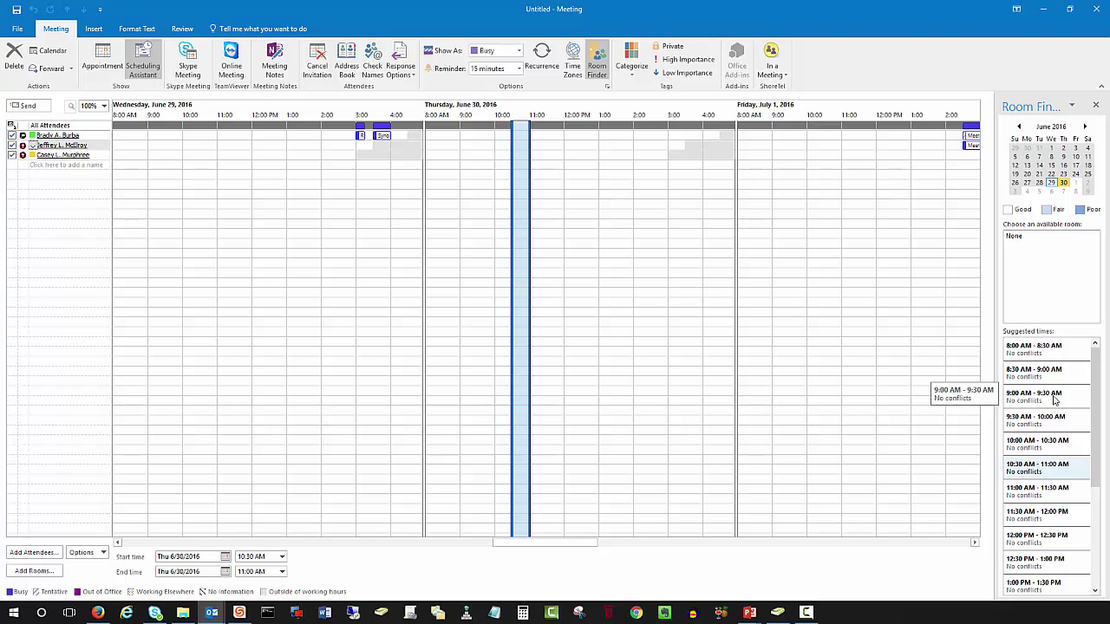
Step: Choose the conflict-free 9:00–9:30 AM suggested time for Thursday, June 30
left_click(1055, 401)
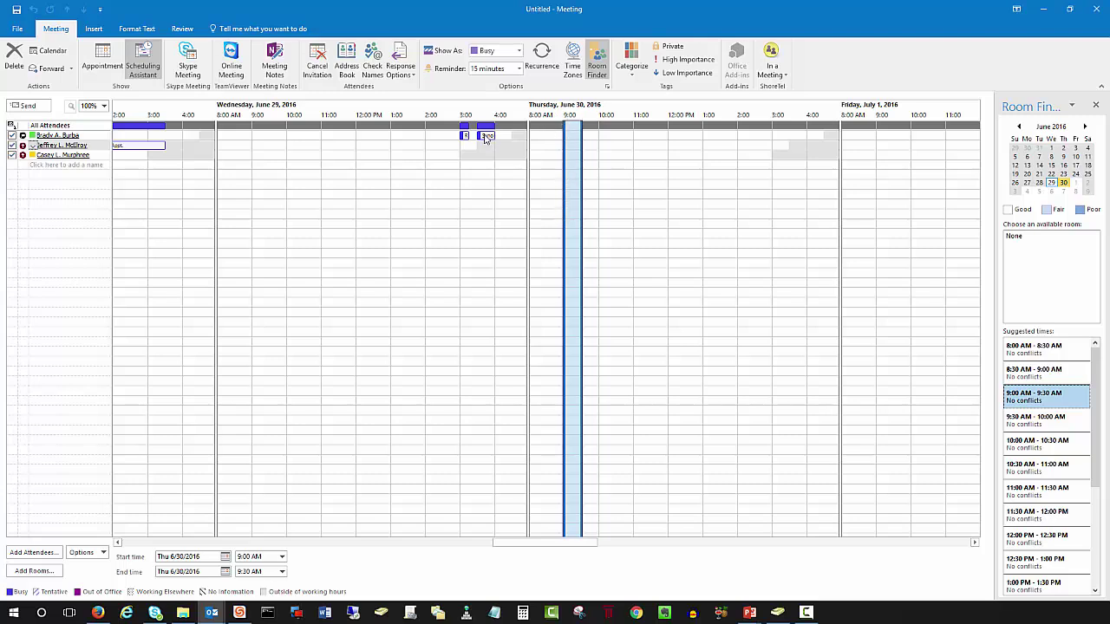
mouse_move(484, 137)
Step: Check attendees' busy-block details, then shift the meeting date to Wed 6/1/2016 via the month arrows
mouse_move(135, 151)
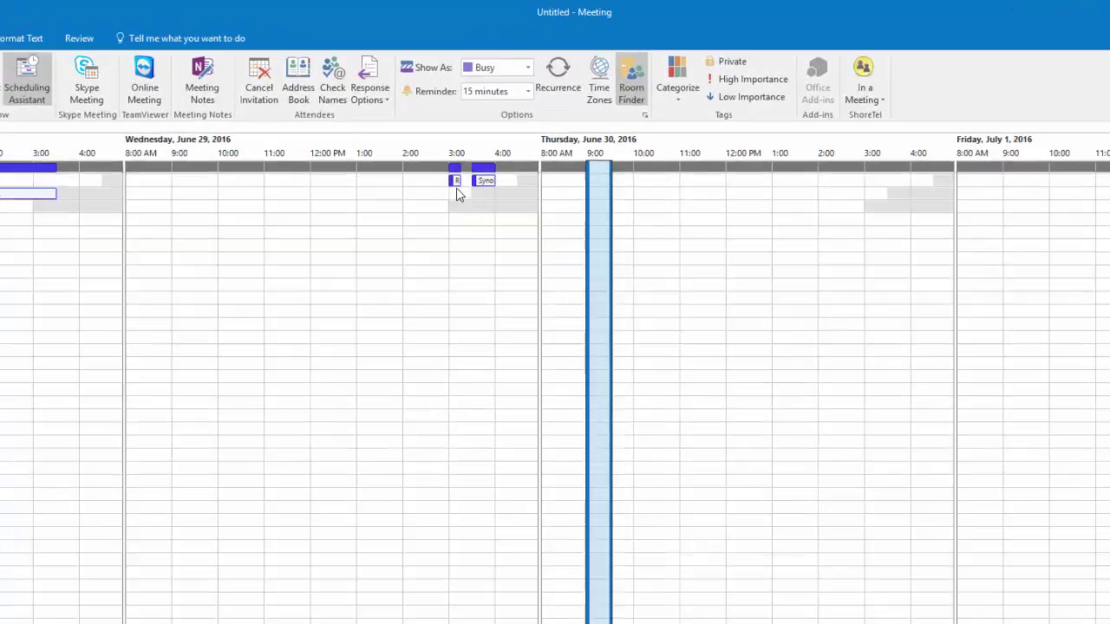
mouse_move(456, 185)
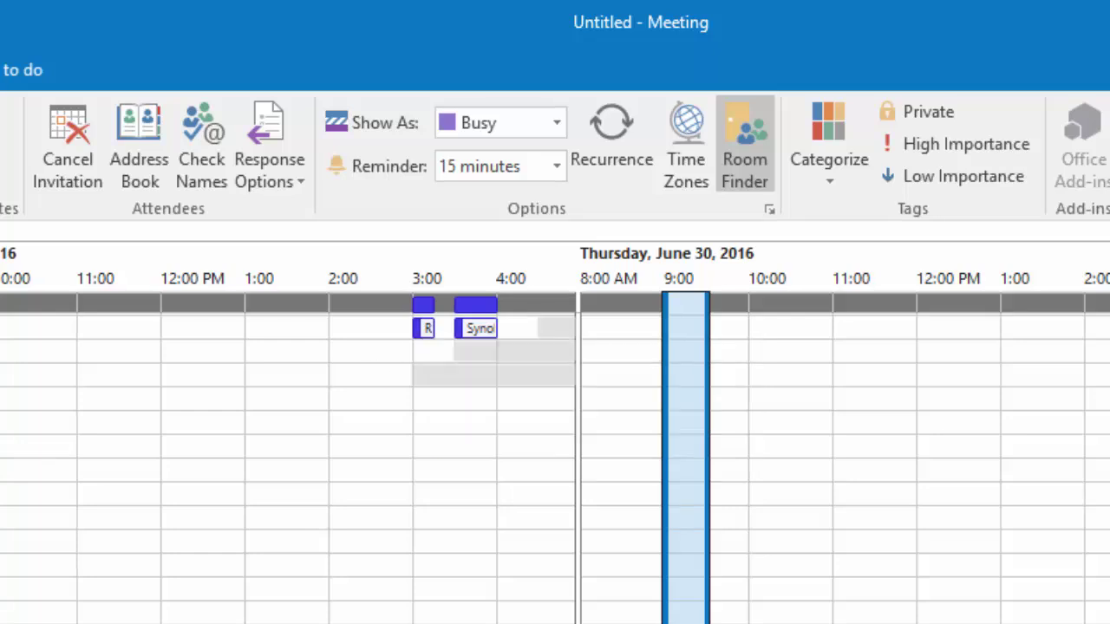
mouse_move(424, 337)
mouse_move(469, 336)
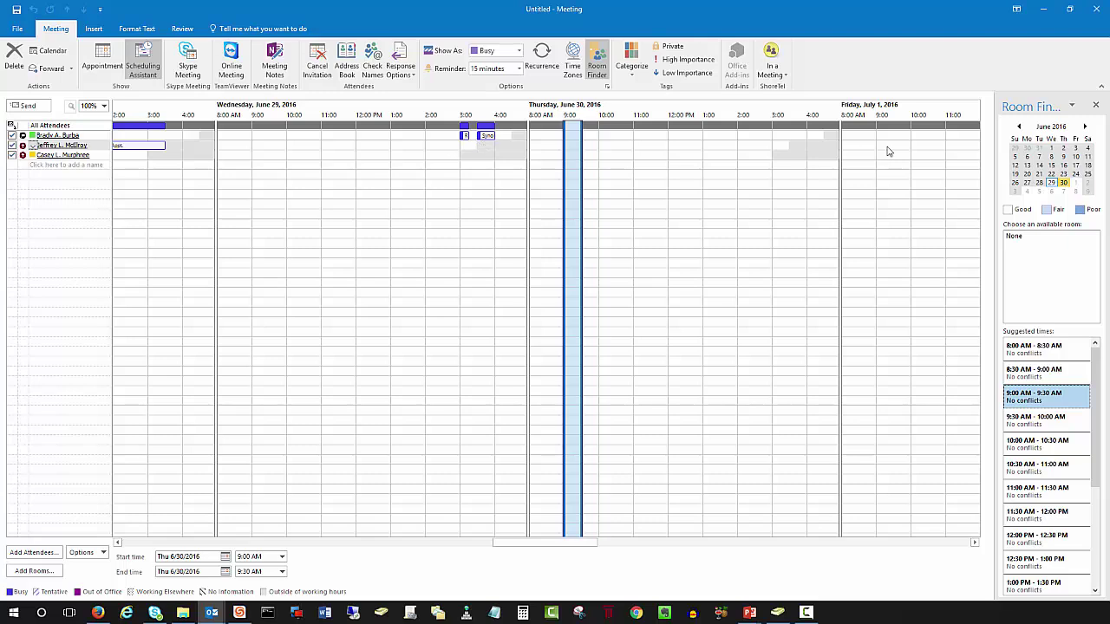
left_click(1017, 127)
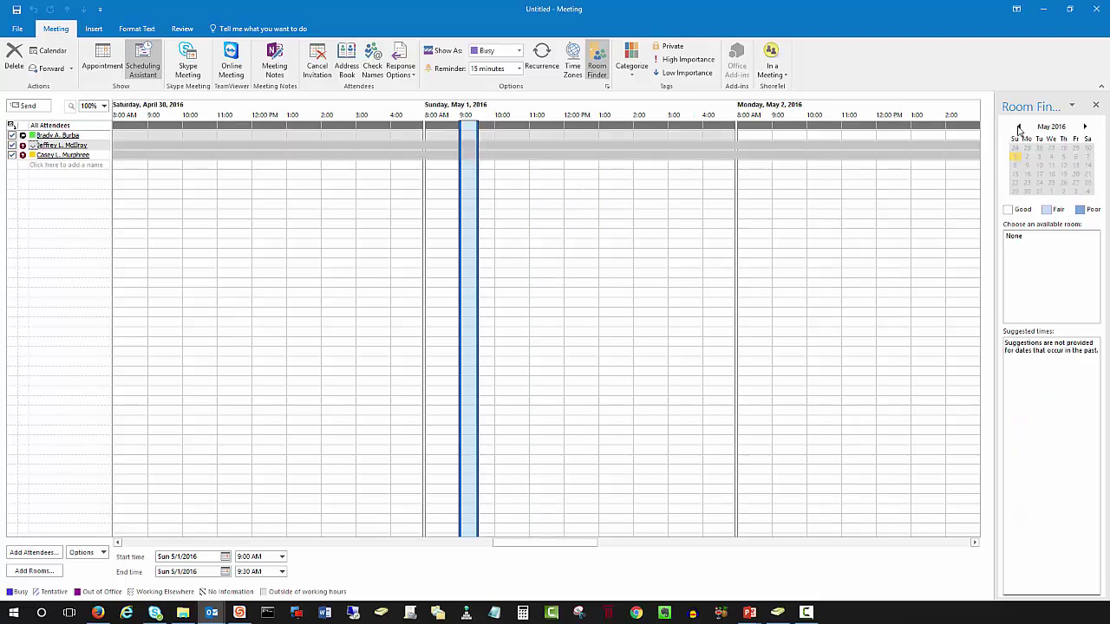
left_click(1084, 127)
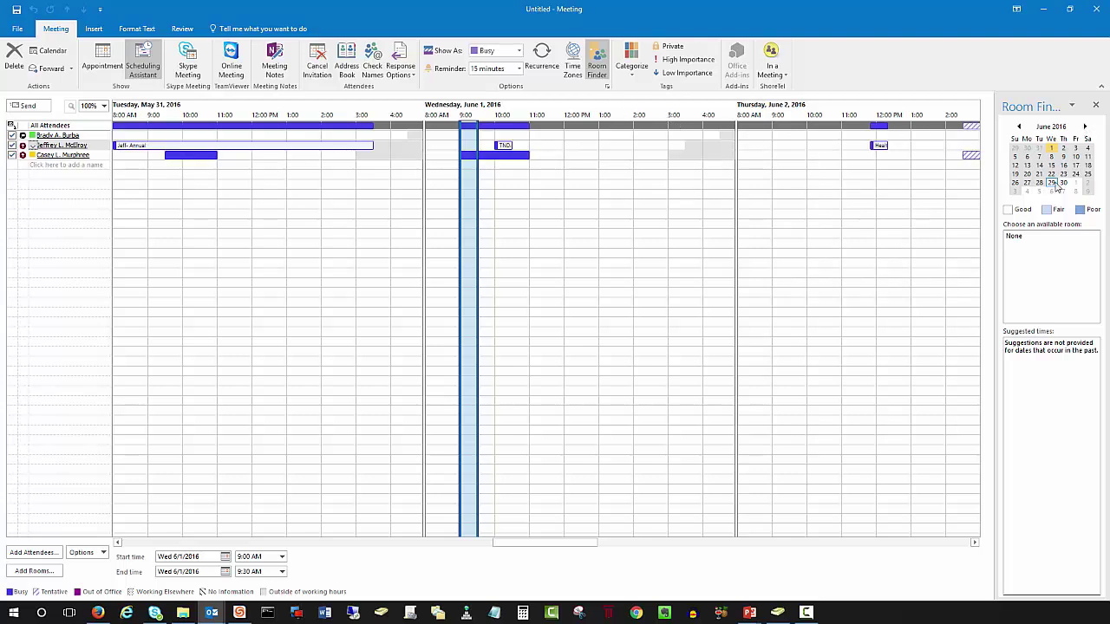
Step: Compare attendee availability on June 29 and June 28, then return the meeting to Wednesday 6/29/2016
left_click(1051, 183)
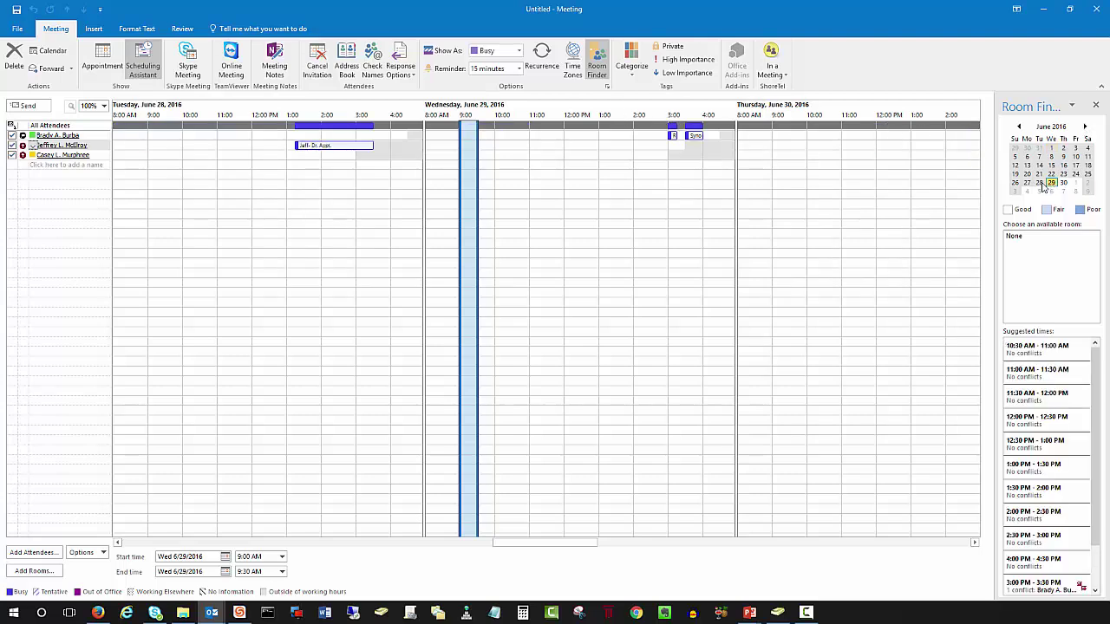
left_click(1040, 183)
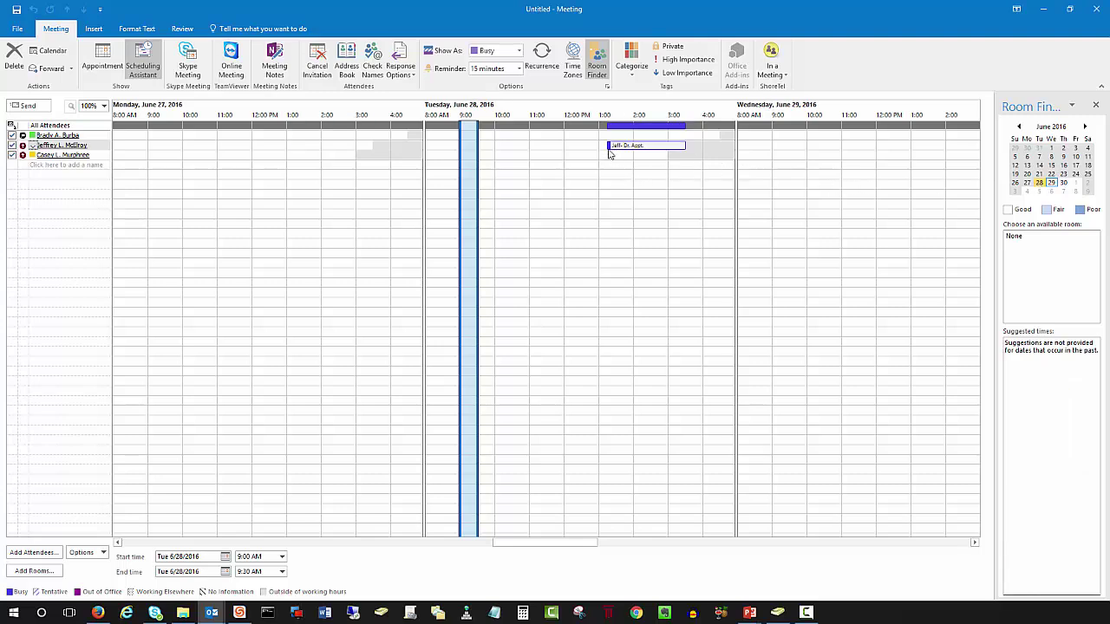
mouse_move(611, 152)
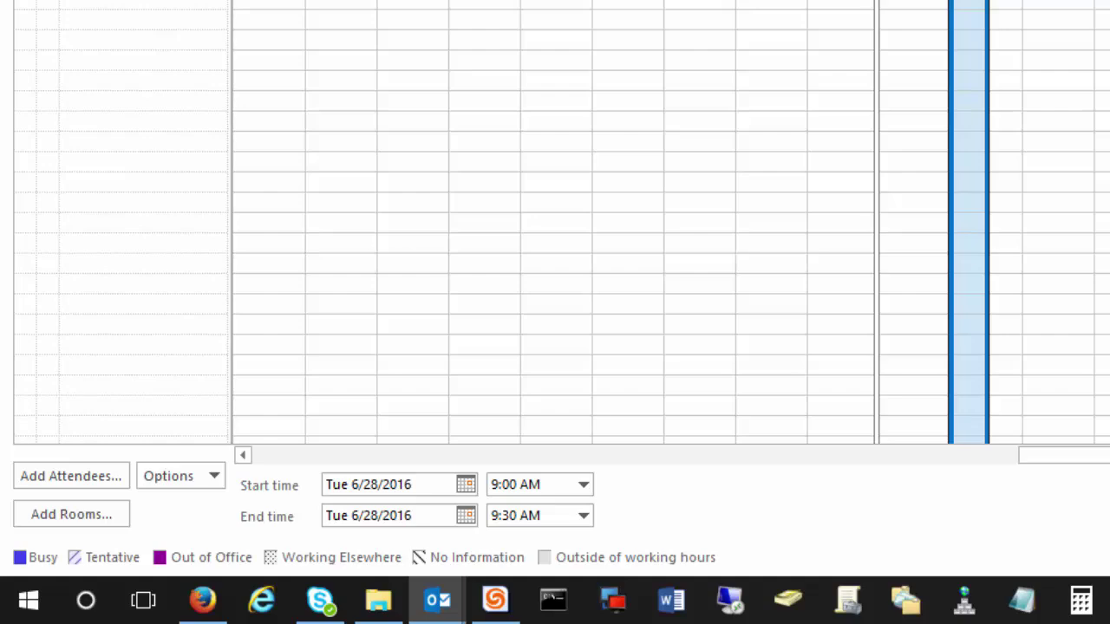
key("Tab")
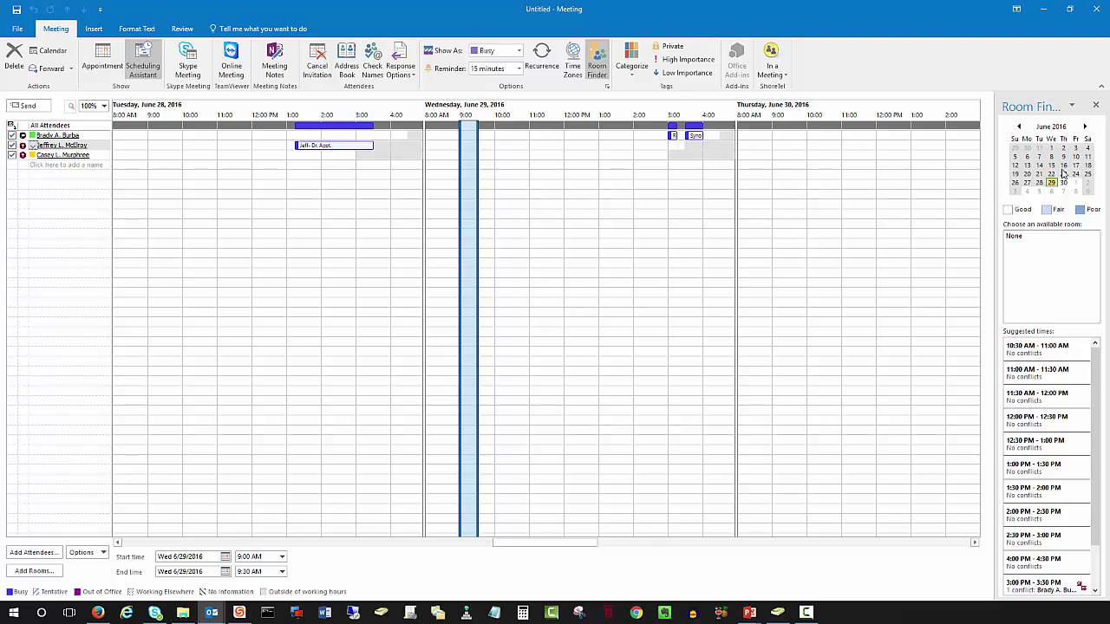
Step: Move the meeting to Thursday 6/30/2016, 9:00–9:30 AM, a conflict-free slot
left_click(1063, 183)
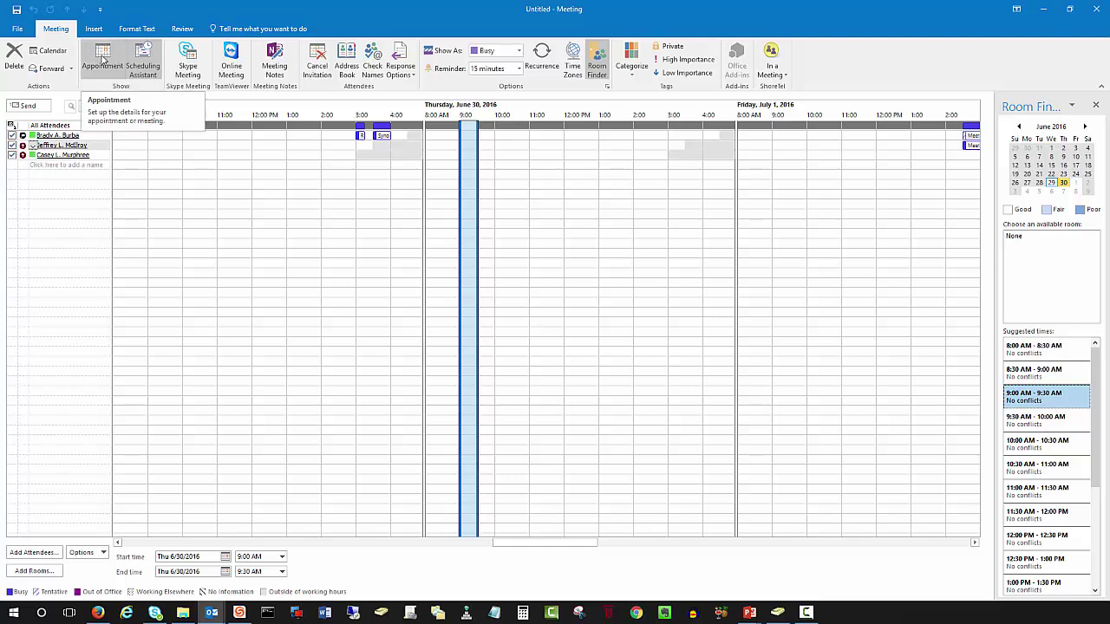
Step: Enter the subject 'Quick meeting' and the location 'Tea Room' on the meeting form
left_click(102, 57)
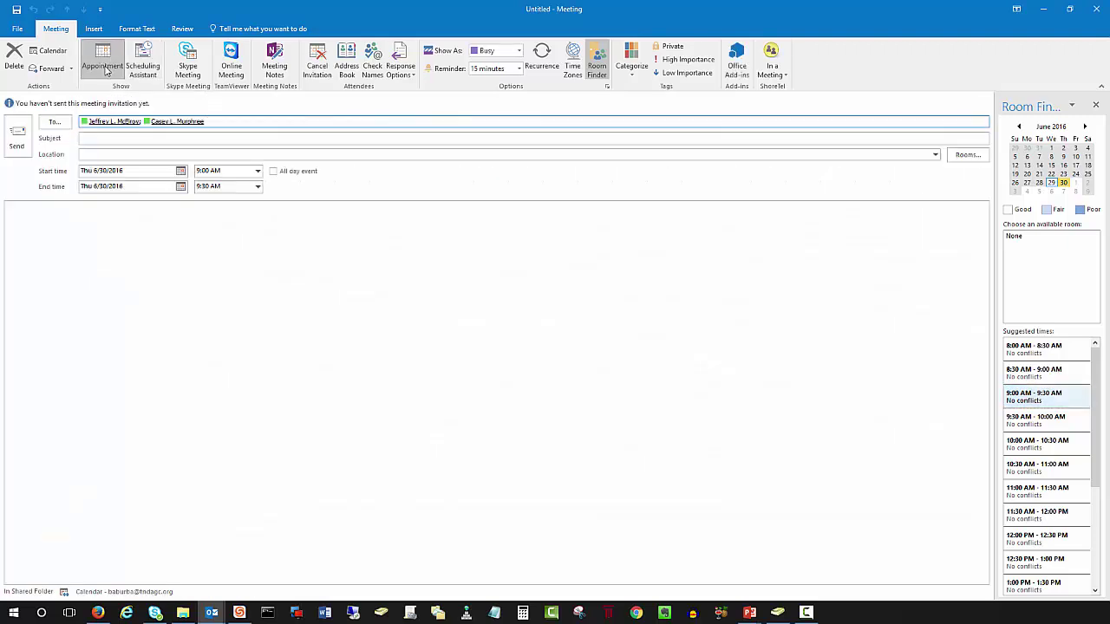
left_click(93, 139)
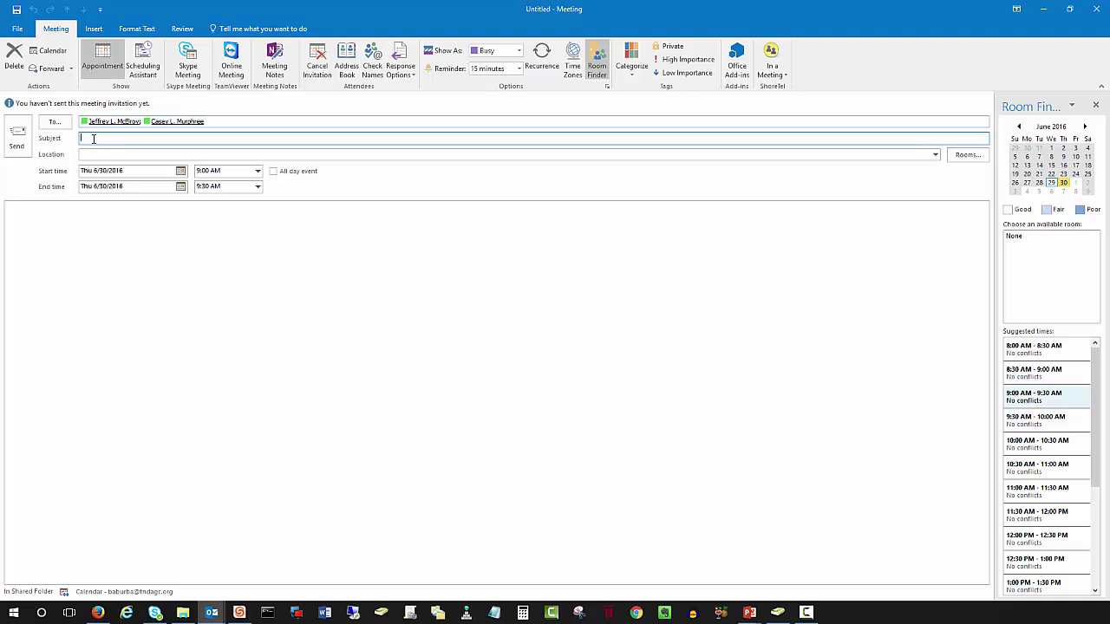
left_click(43, 216)
type("Quick meeting")
key("Tab")
type("Tea Room")
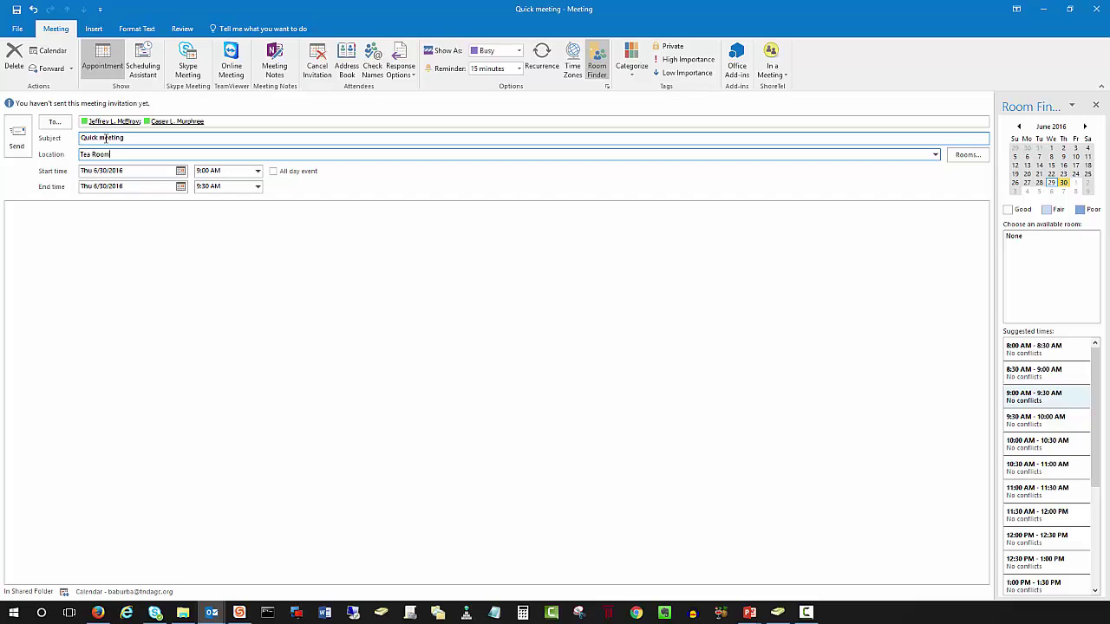
Step: Review the meeting's start date, start time and end time
left_click(92, 173)
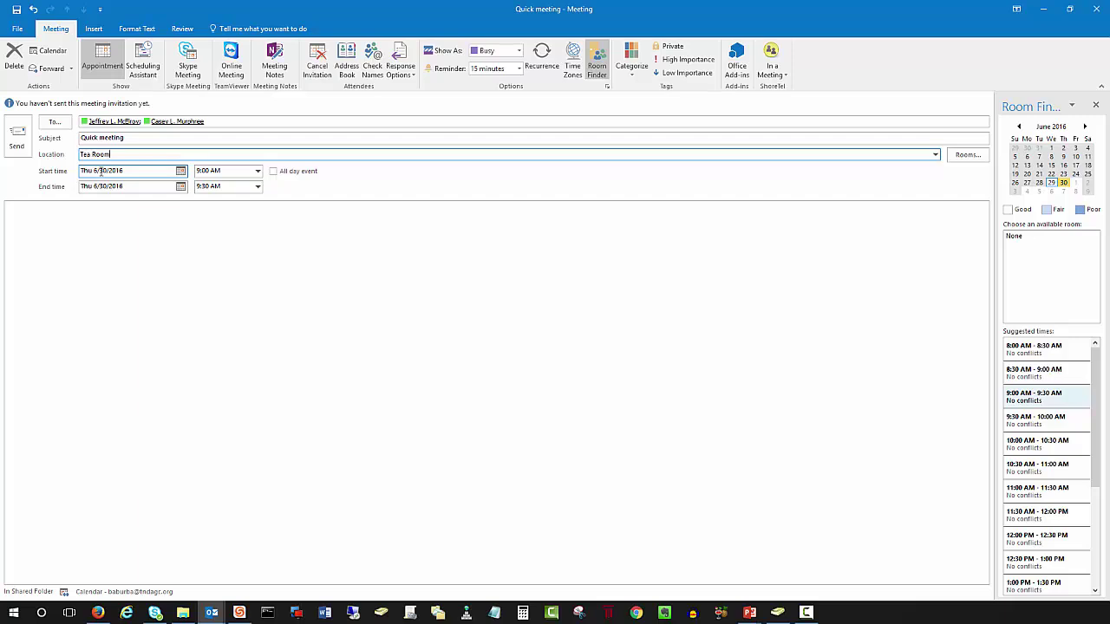
left_click(217, 172)
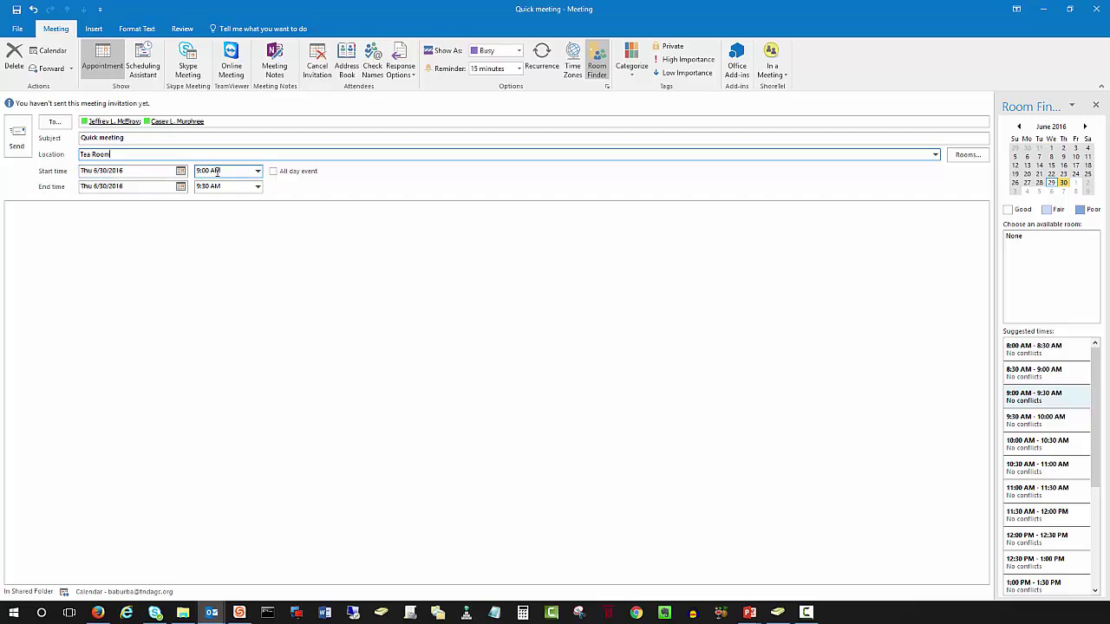
left_click(216, 186)
left_click(112, 217)
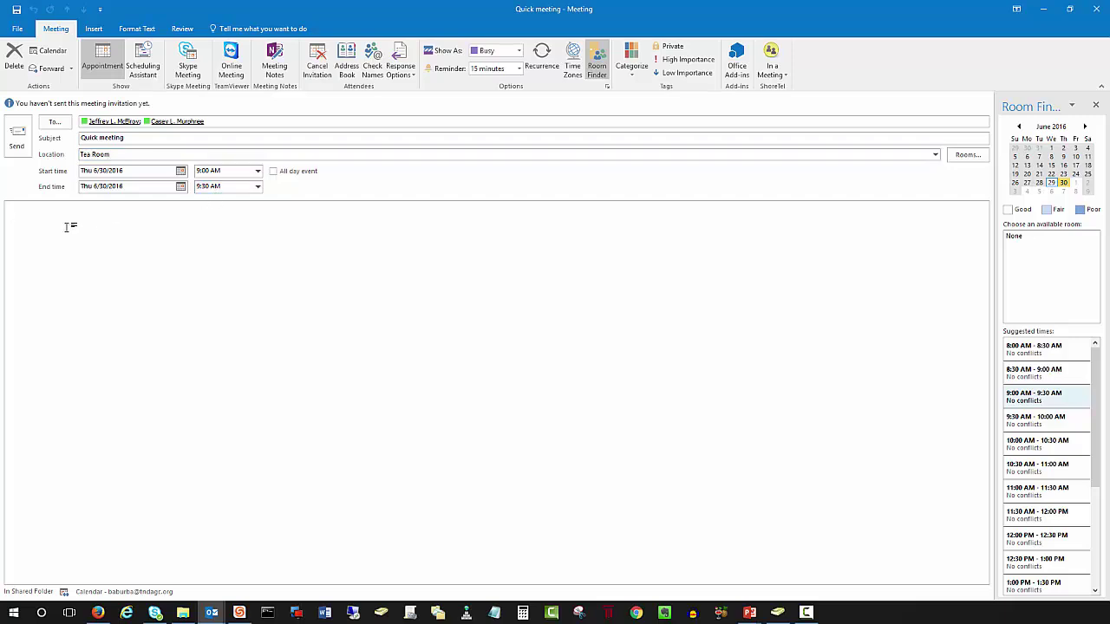
Step: Write 'Notes go here.' in the invite body, glancing at the Insert tab's options
type("Notes go here.")
left_click(94, 29)
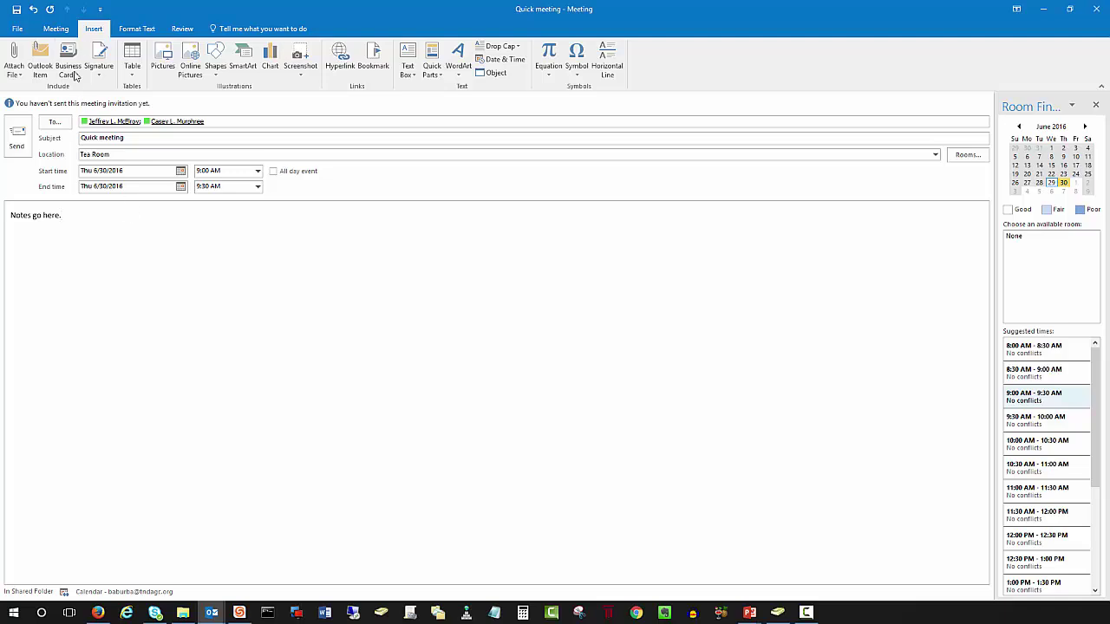
left_click(57, 29)
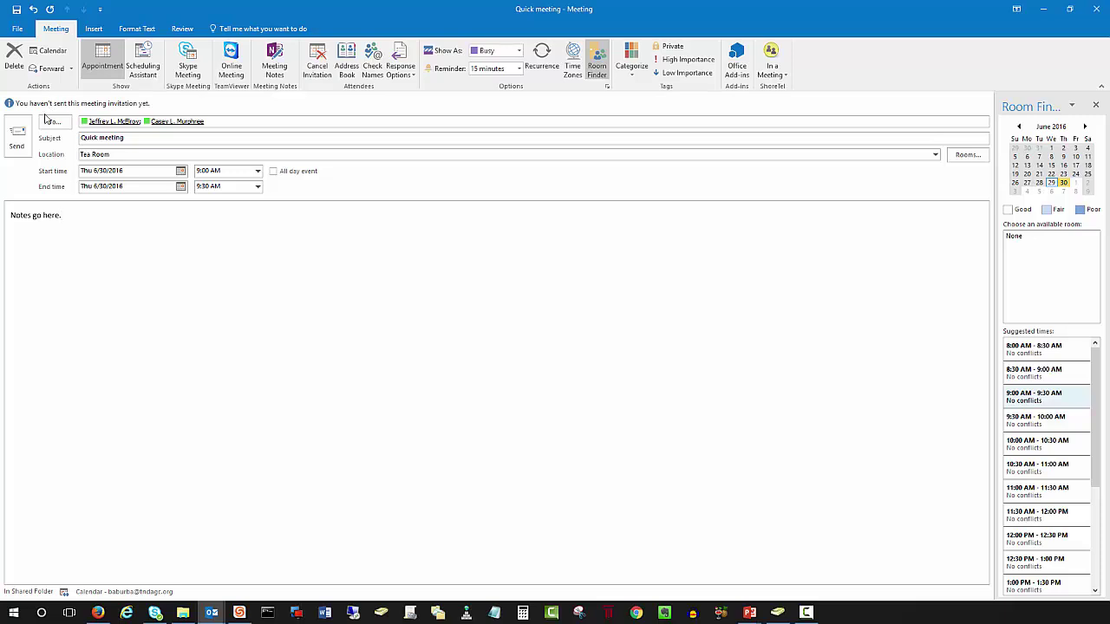
Step: Send the Tea Room invitation for Thursday 6/30 and switch to the Mail inbox
left_click(17, 138)
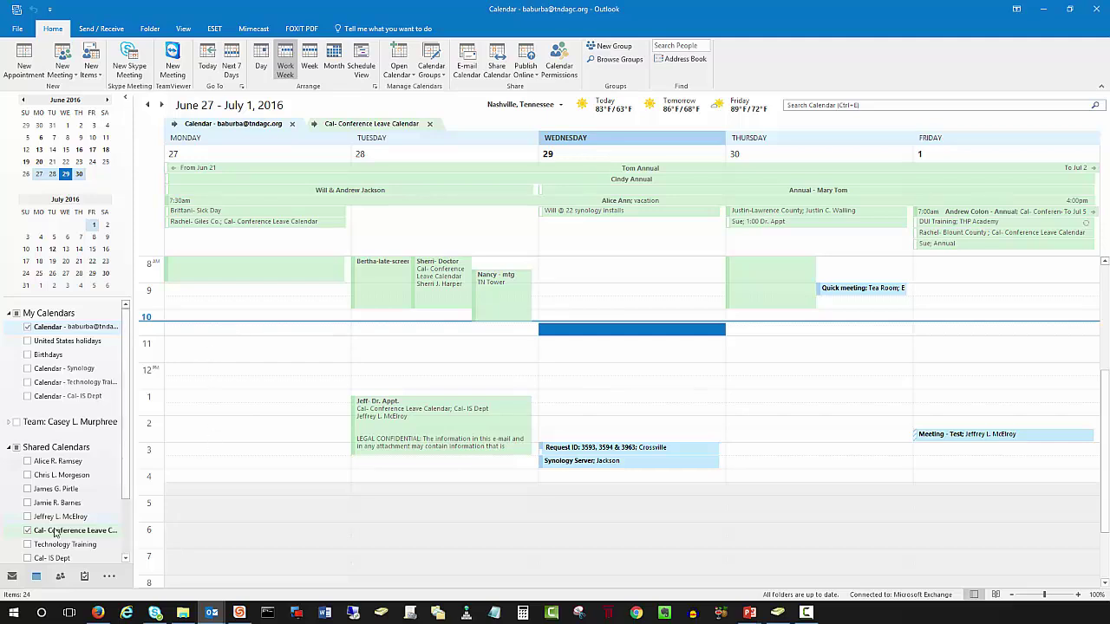
left_click(12, 577)
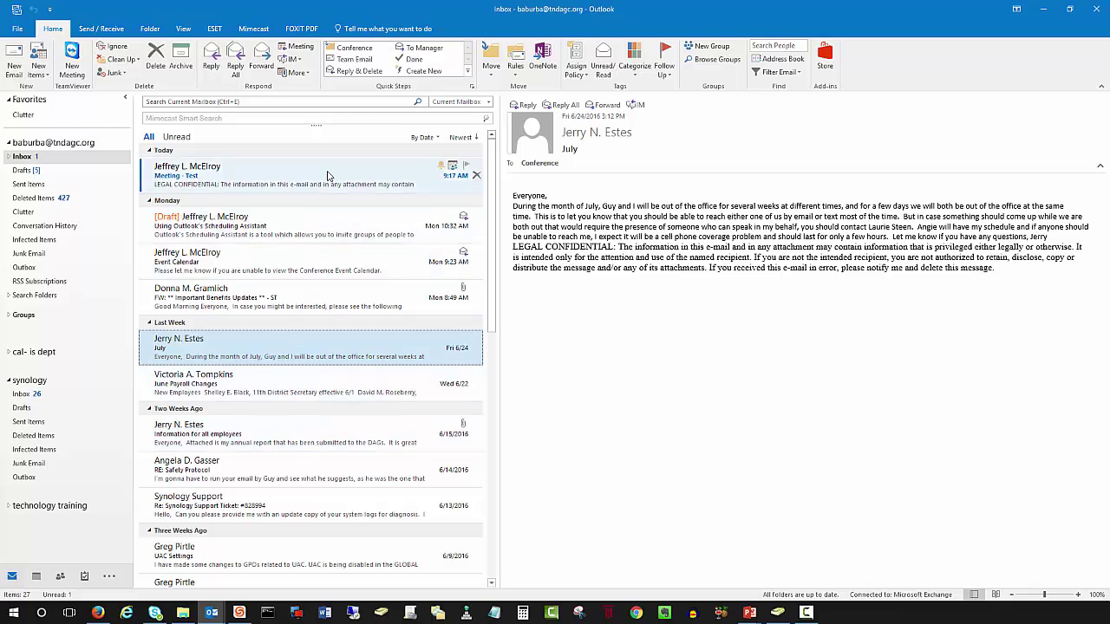
Step: Open the Meeting - Test request for July 1, 2016 and view the Accept choices without replying
left_click(327, 176)
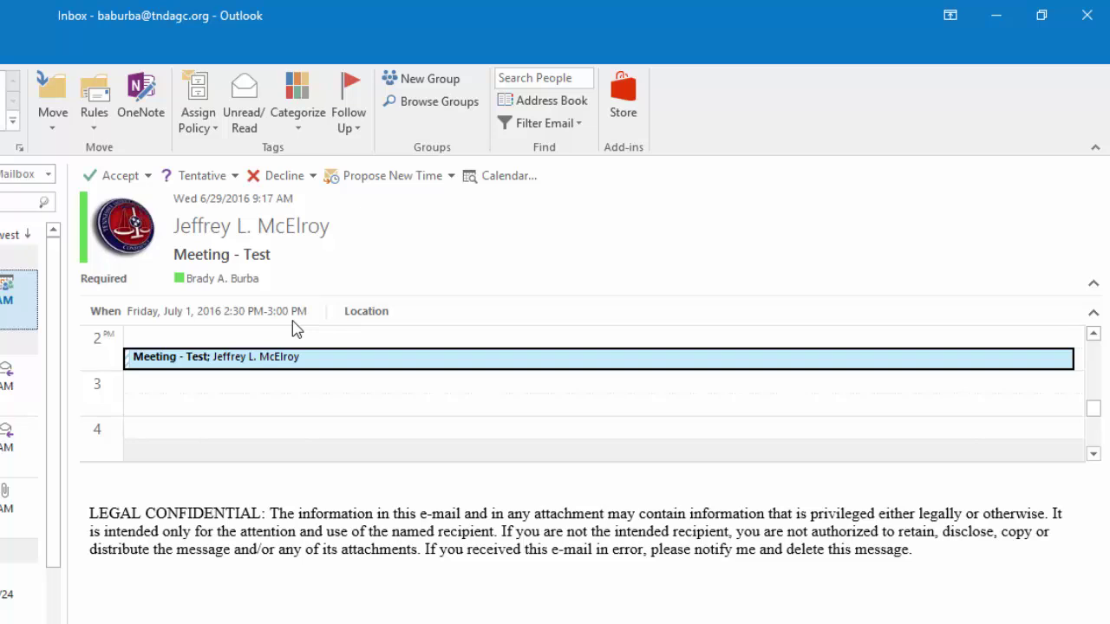
left_click(149, 176)
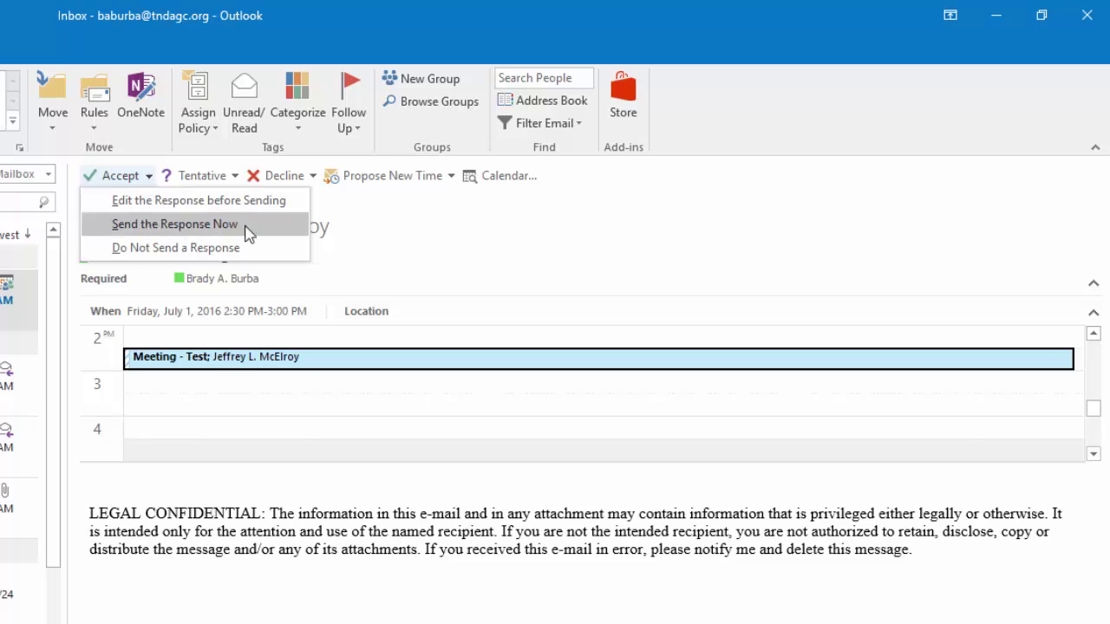
left_click(372, 227)
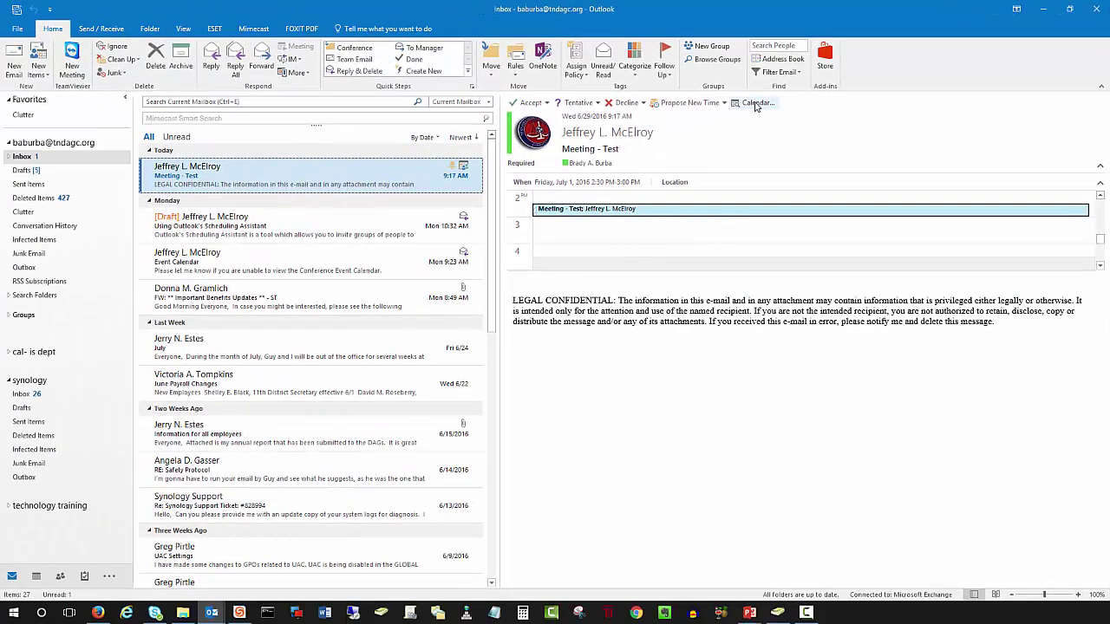
Step: Open the July 1, 2016 calendar from the request and shift its window right
left_click(754, 103)
left_click_drag(550, 115, 717, 114)
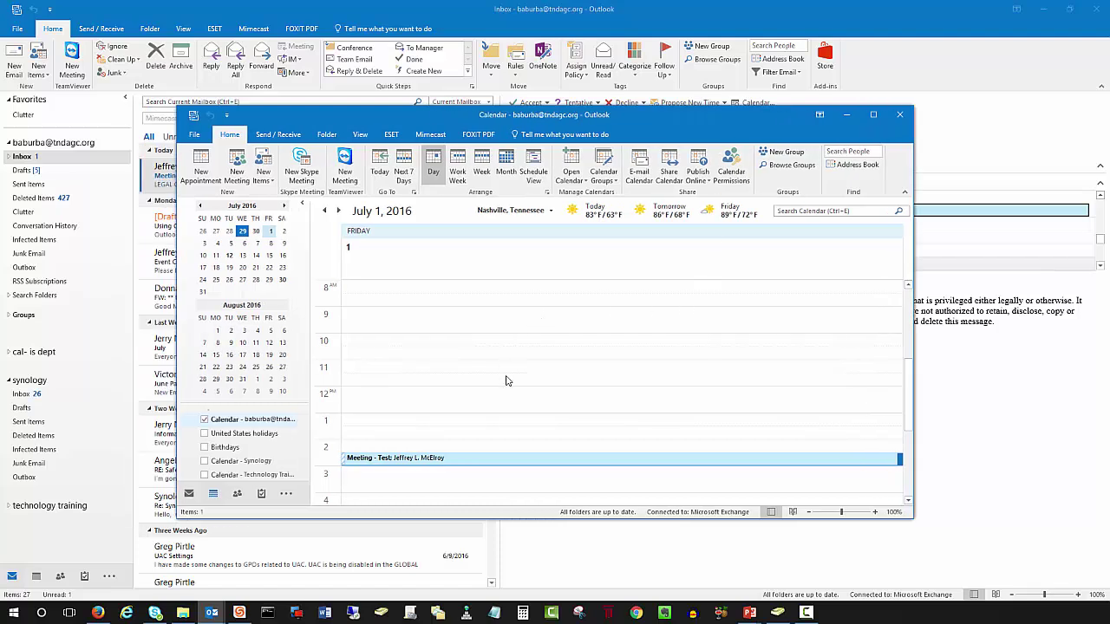
scroll(481, 424, "down", 2)
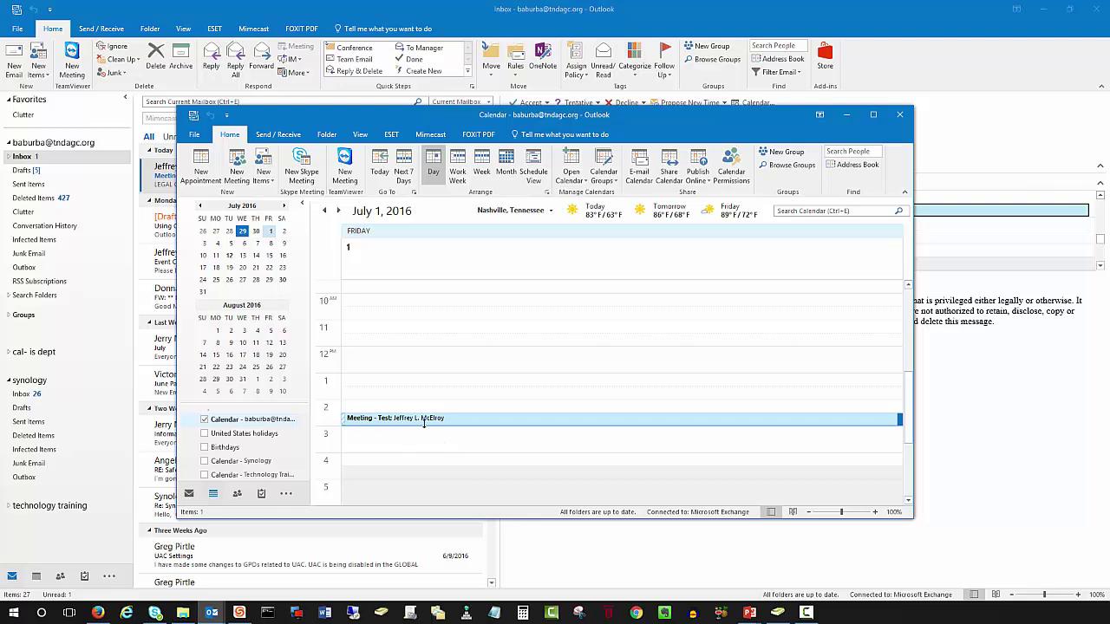
mouse_move(425, 423)
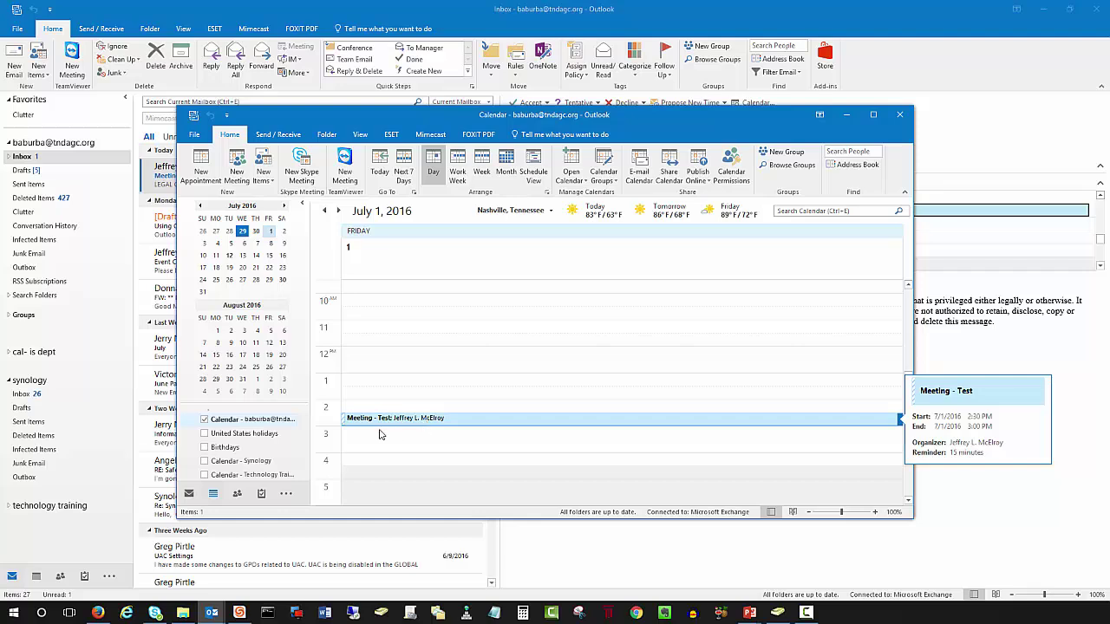
scroll(269, 447, "down", 1)
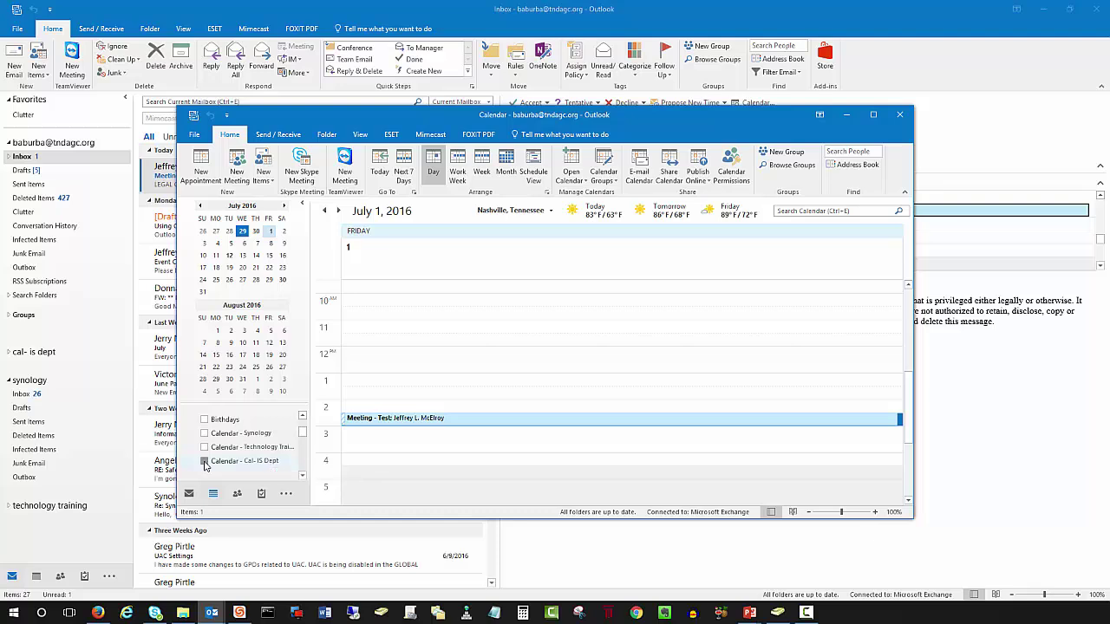
Step: Overlay the Cal- IS Dept calendar on the day, then hide it again
left_click(205, 461)
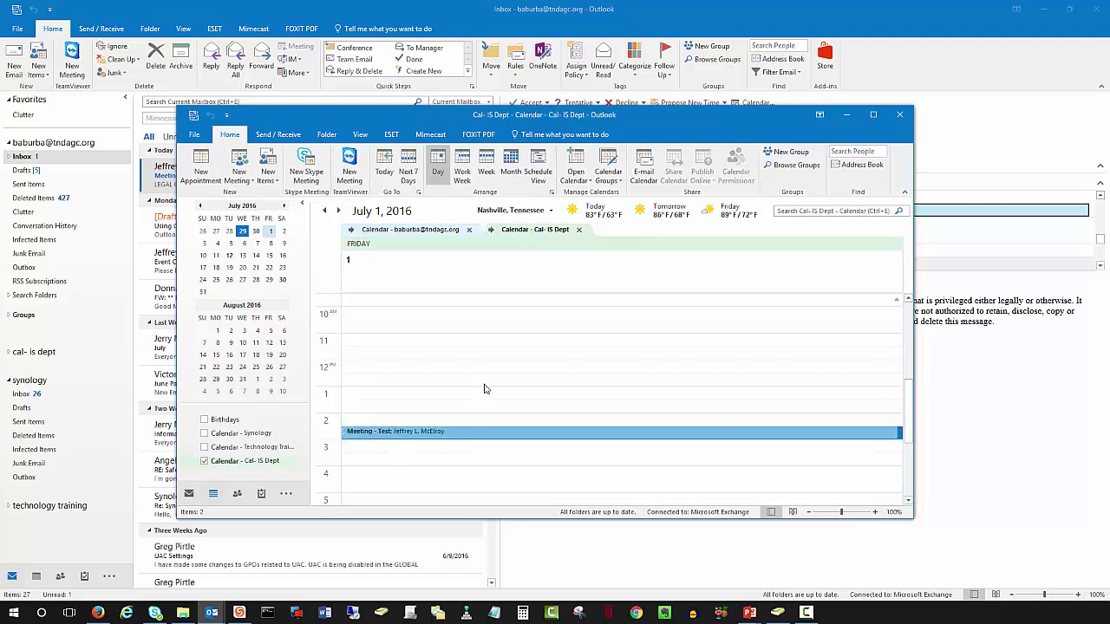
scroll(485, 394, "up", 2)
scroll(485, 395, "down", 5)
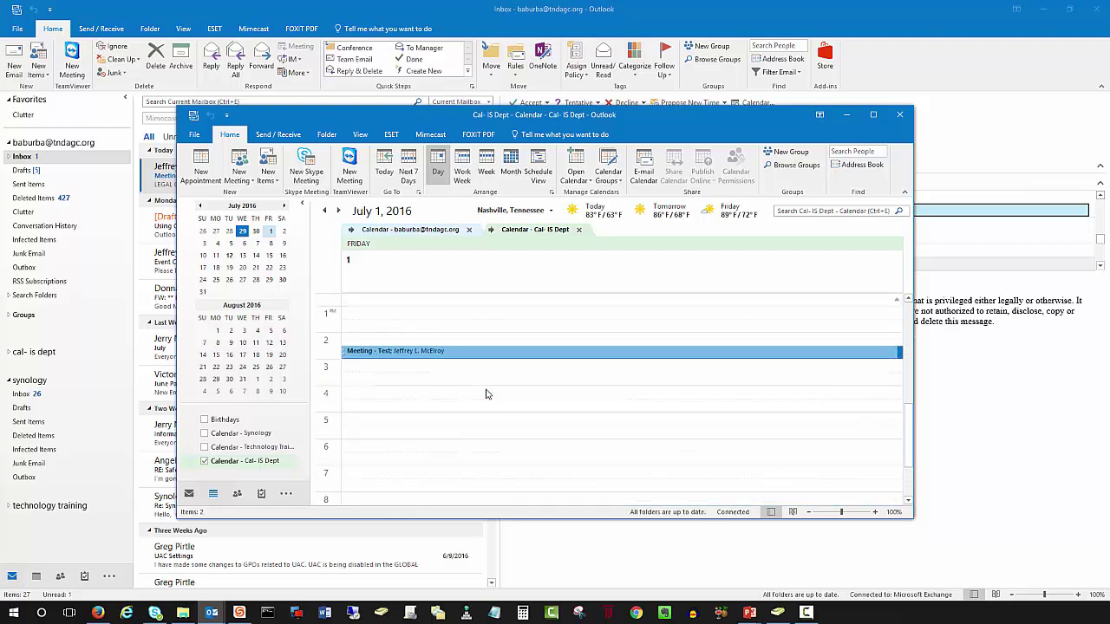
scroll(304, 437, "down", 1)
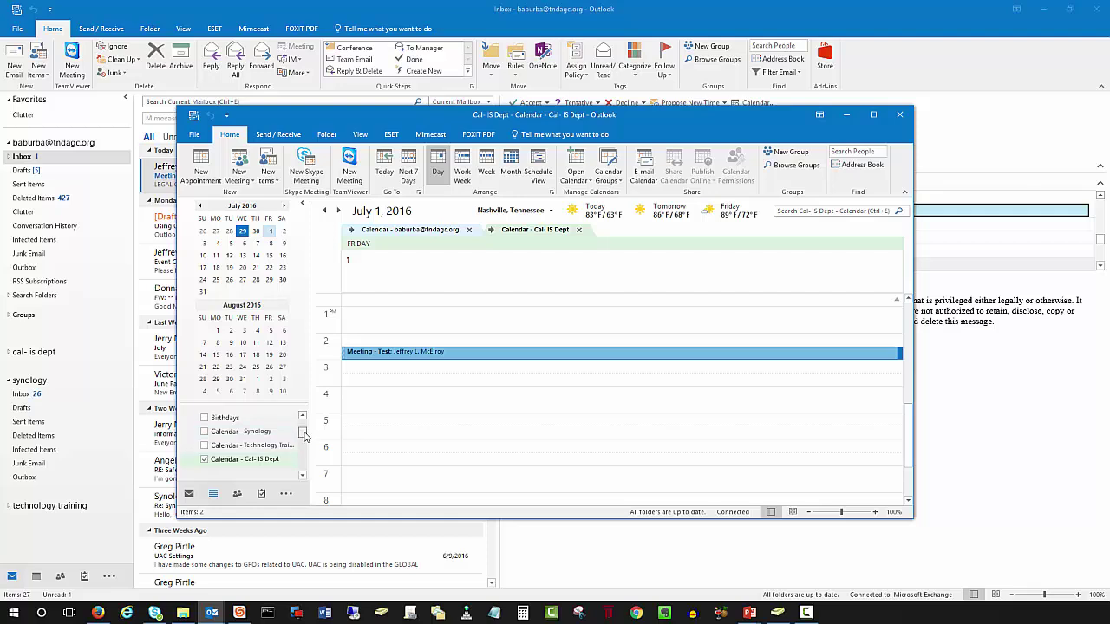
left_click(205, 436)
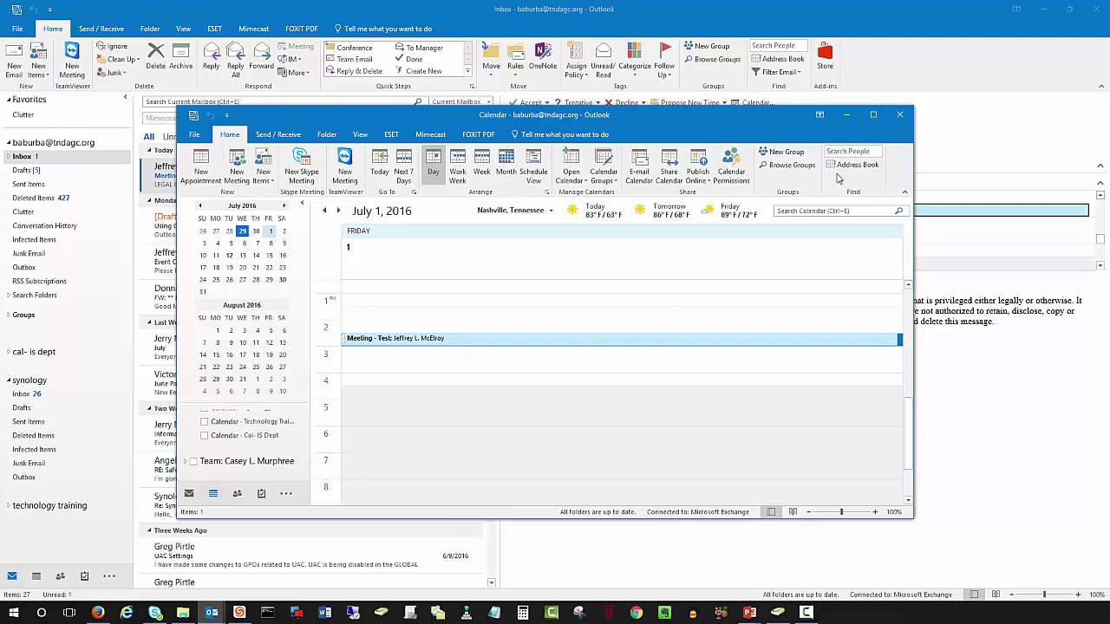
Step: Close the calendar window, dismiss the Accept choices, and show the Tentative reply options
left_click(899, 116)
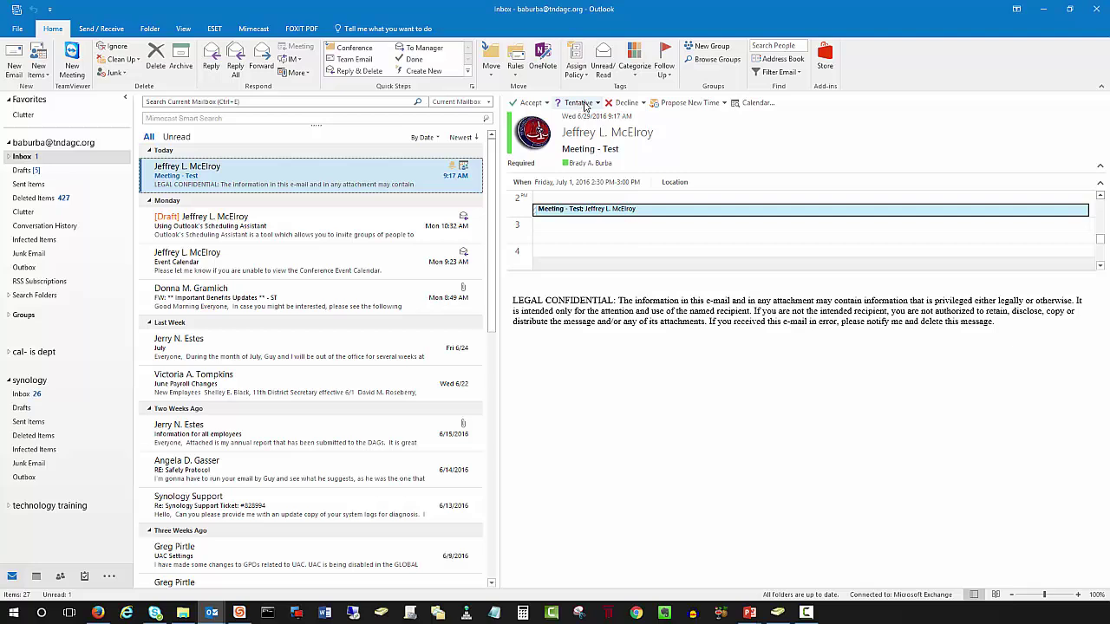
left_click(547, 103)
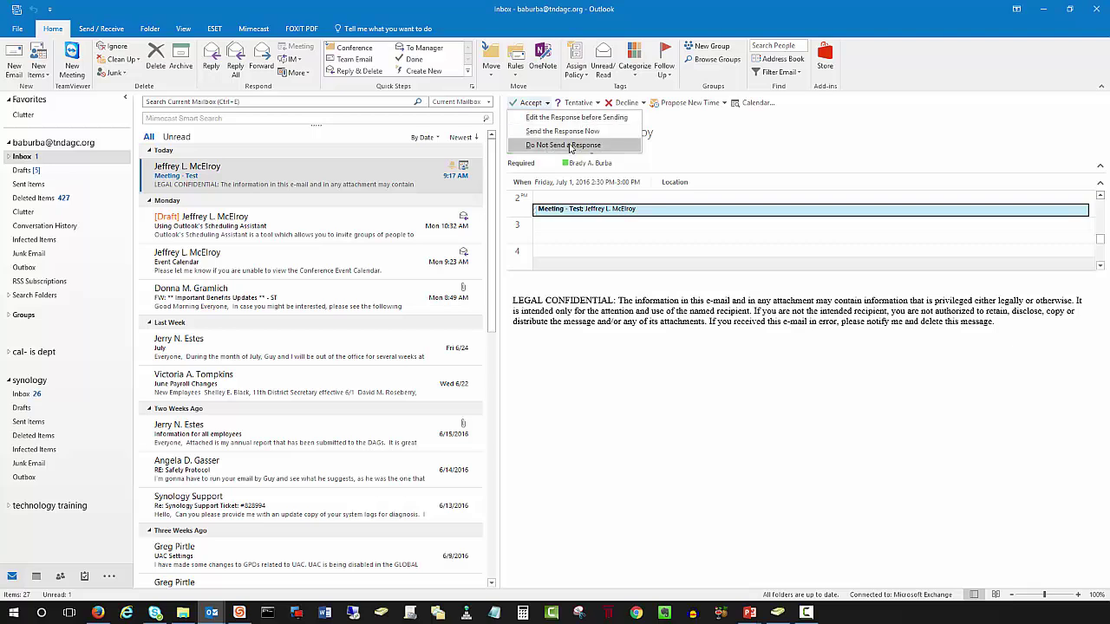
left_click(597, 106)
left_click(596, 105)
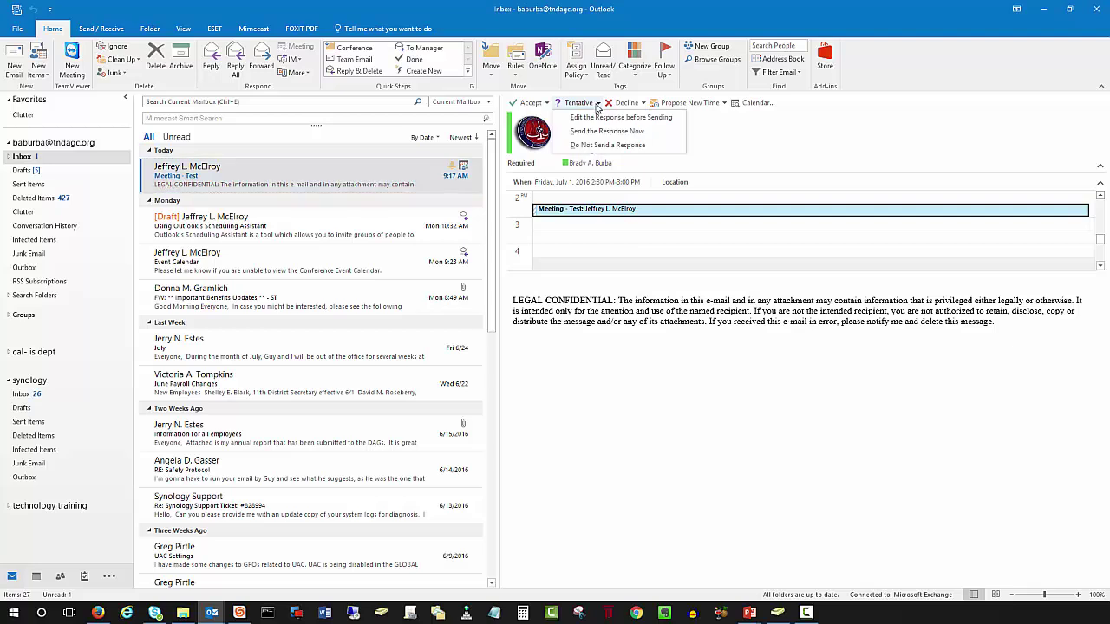
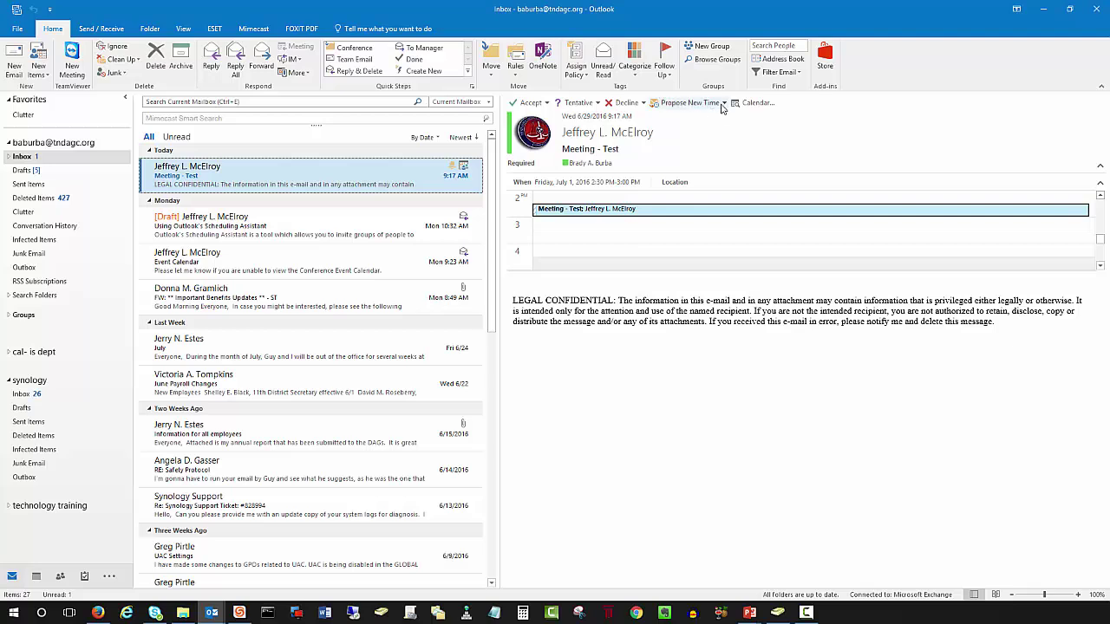
Step: Start a Tentative and Propose New Time reply to Meeting - Test and move its dialog into view
left_click(723, 103)
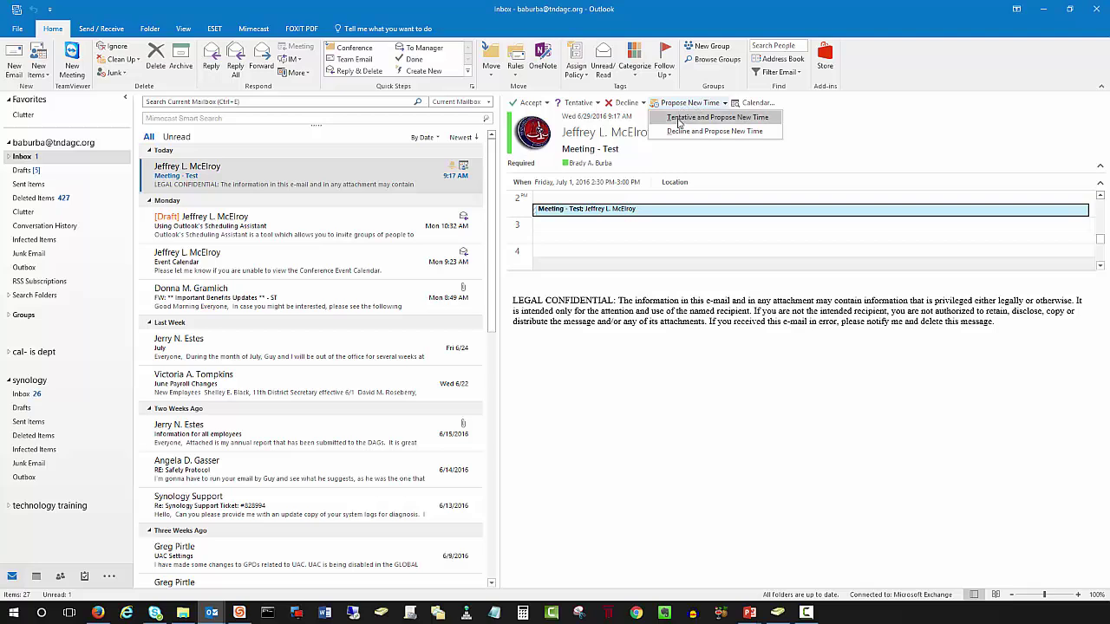
left_click(681, 124)
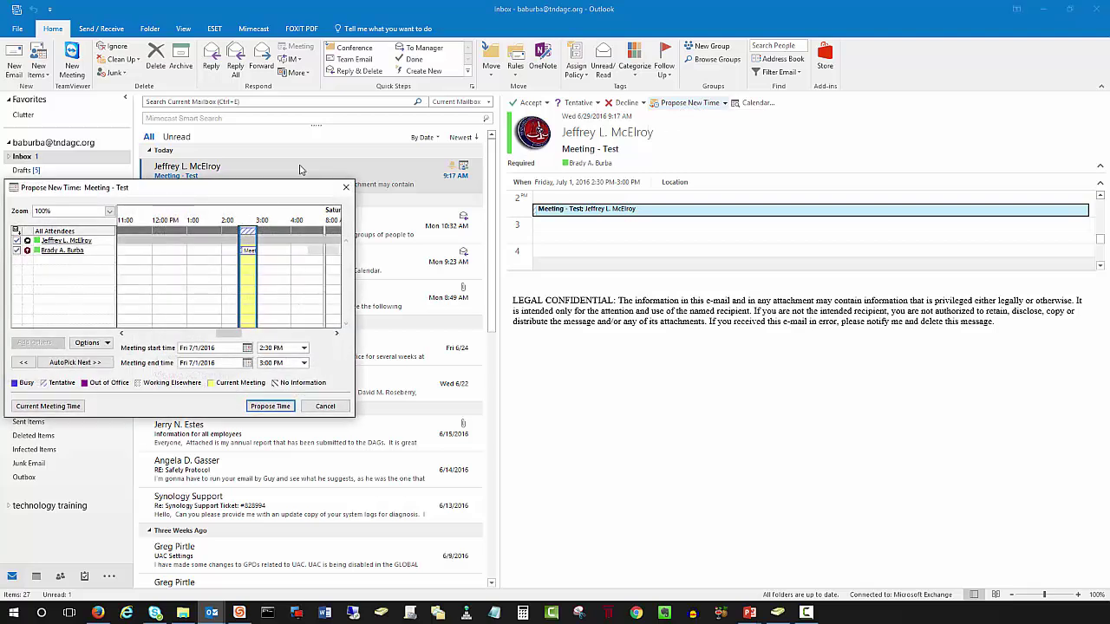
left_click_drag(272, 190, 587, 225)
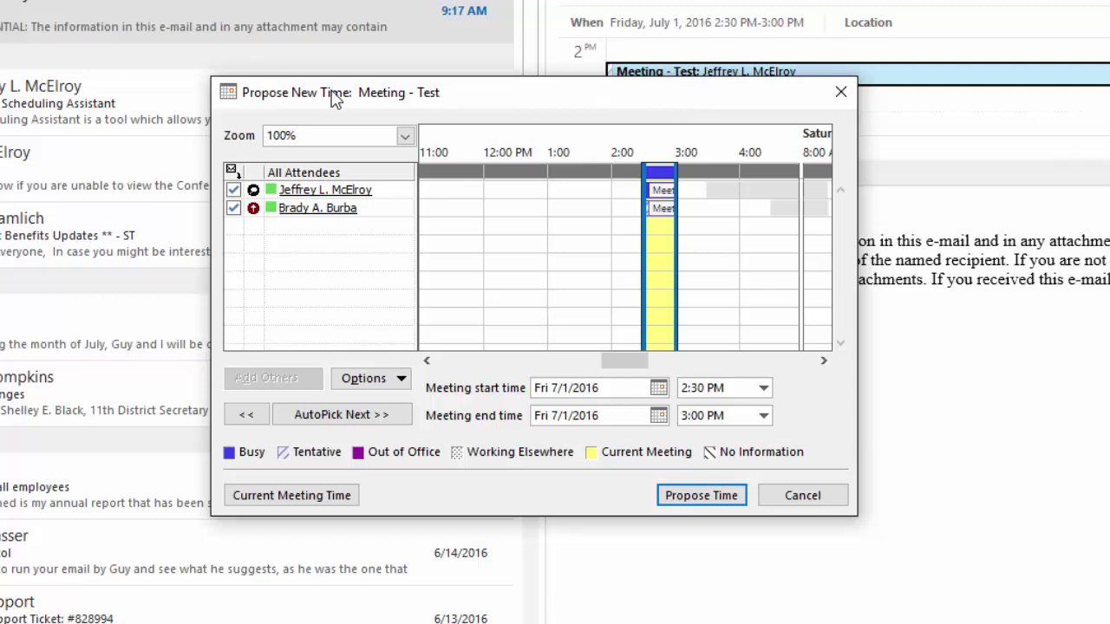
left_click_drag(568, 105, 614, 111)
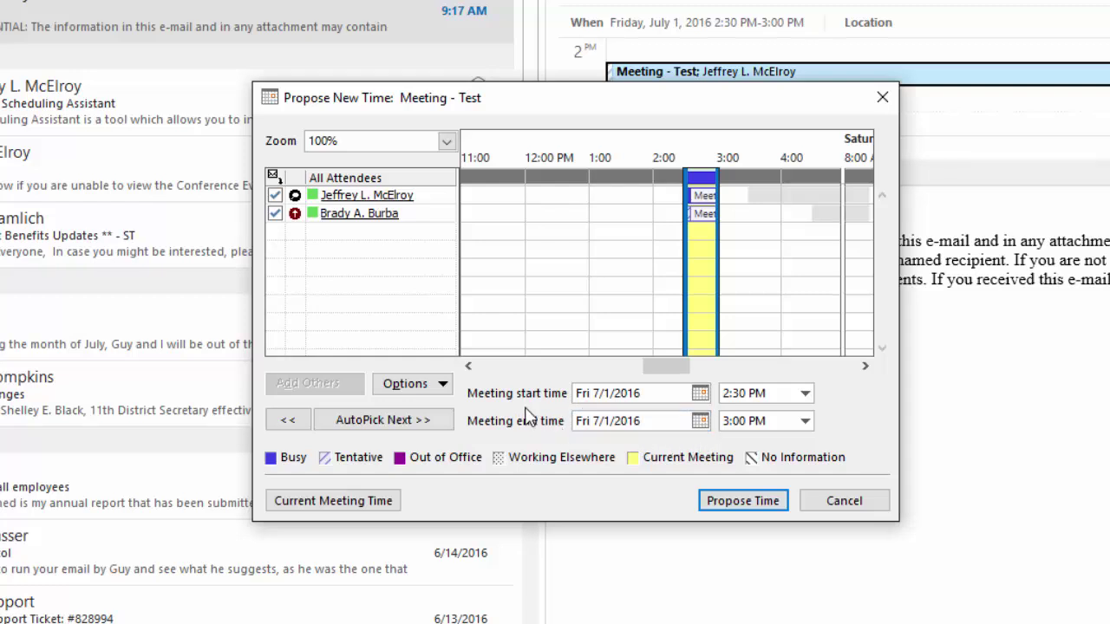
Step: Set the proposed meeting start time to 1:30 PM
left_click(805, 394)
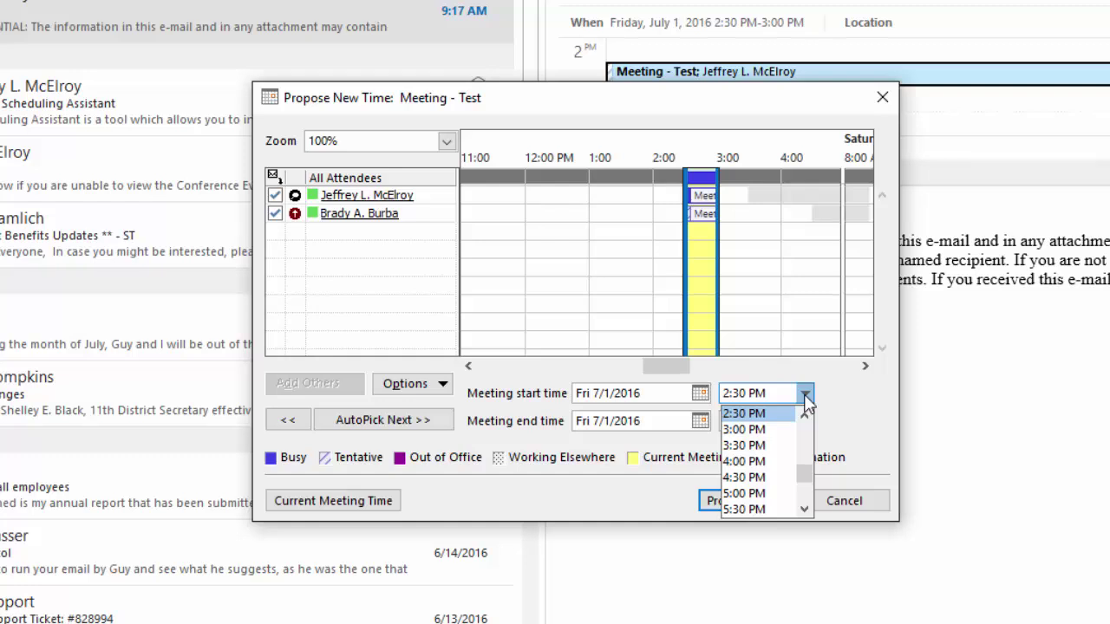
left_click(804, 408)
left_click(805, 407)
left_click(758, 420)
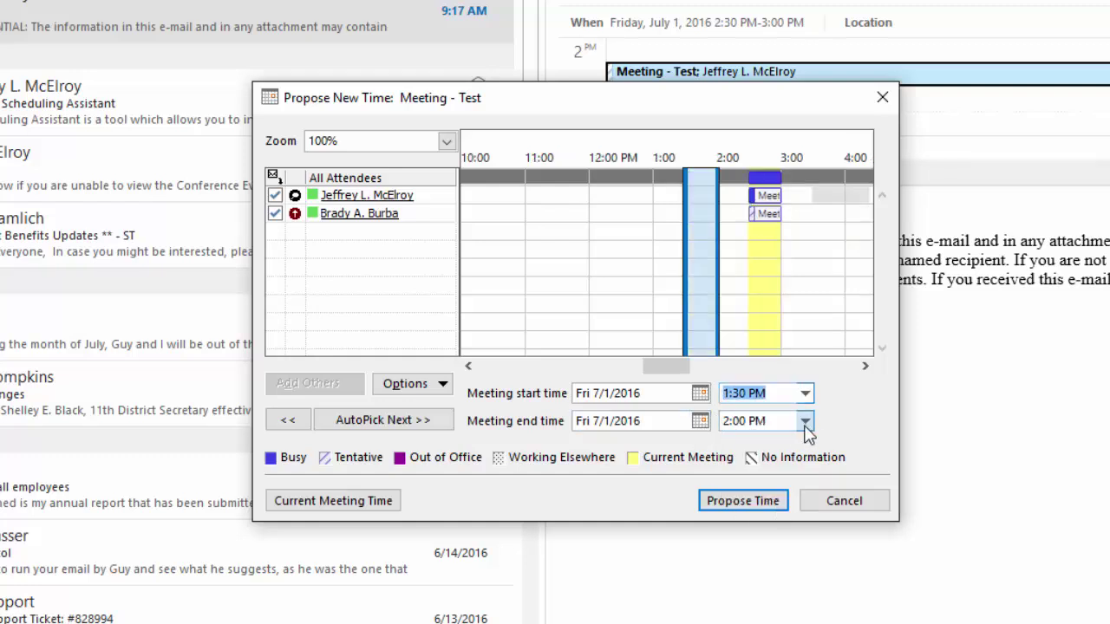
Step: Change the proposed end time to 1:45 PM
left_click(735, 422)
left_click(736, 422)
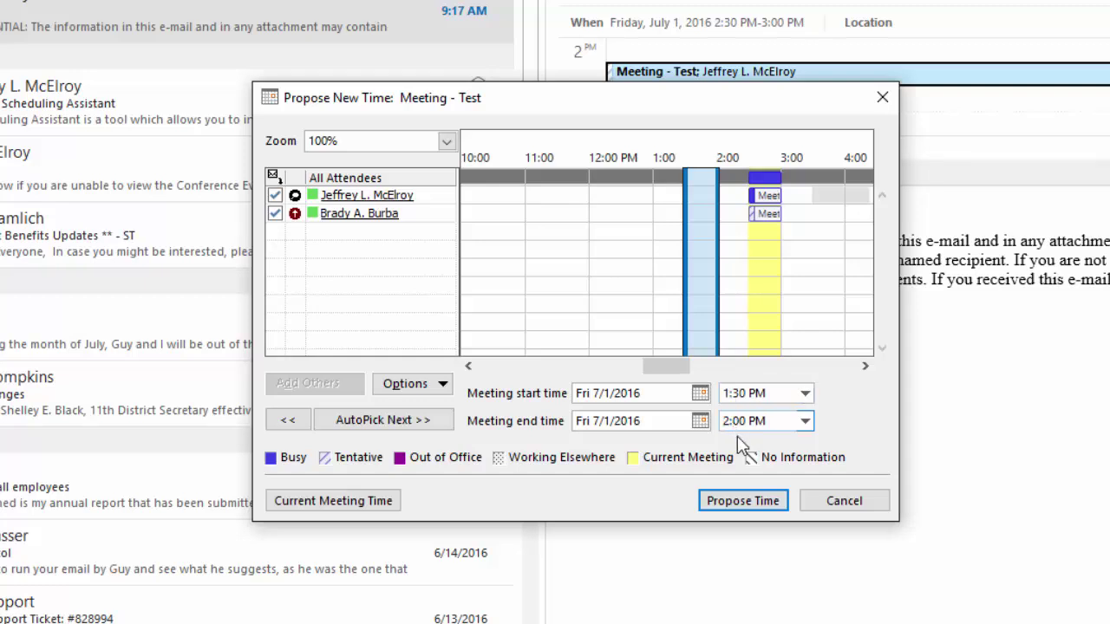
type("15")
key("Delete")
key("Delete")
left_click(804, 420)
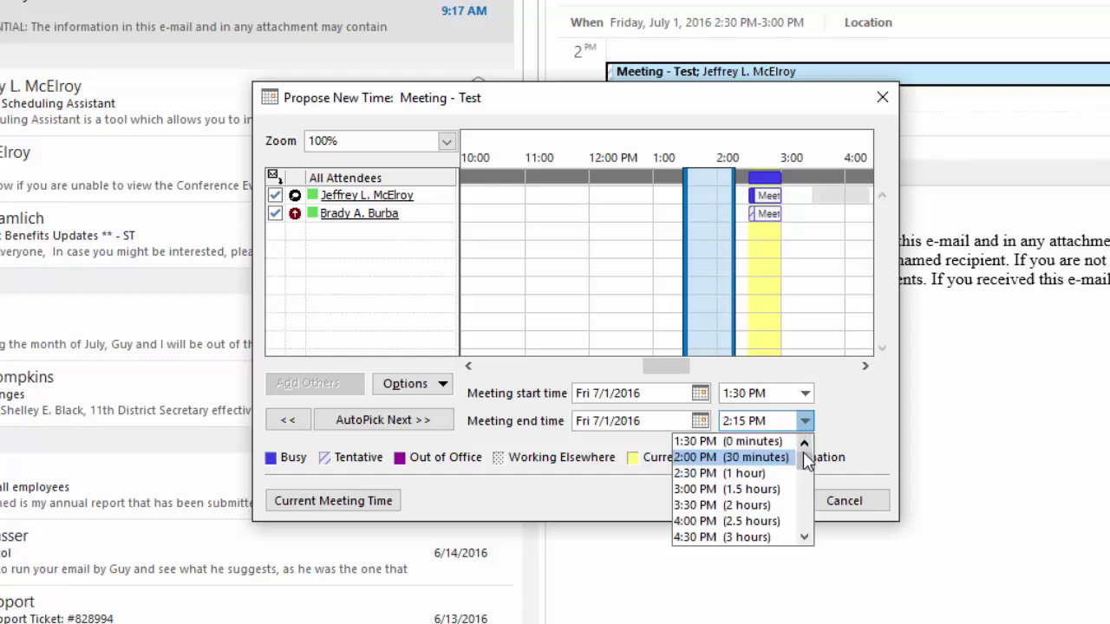
left_click(731, 455)
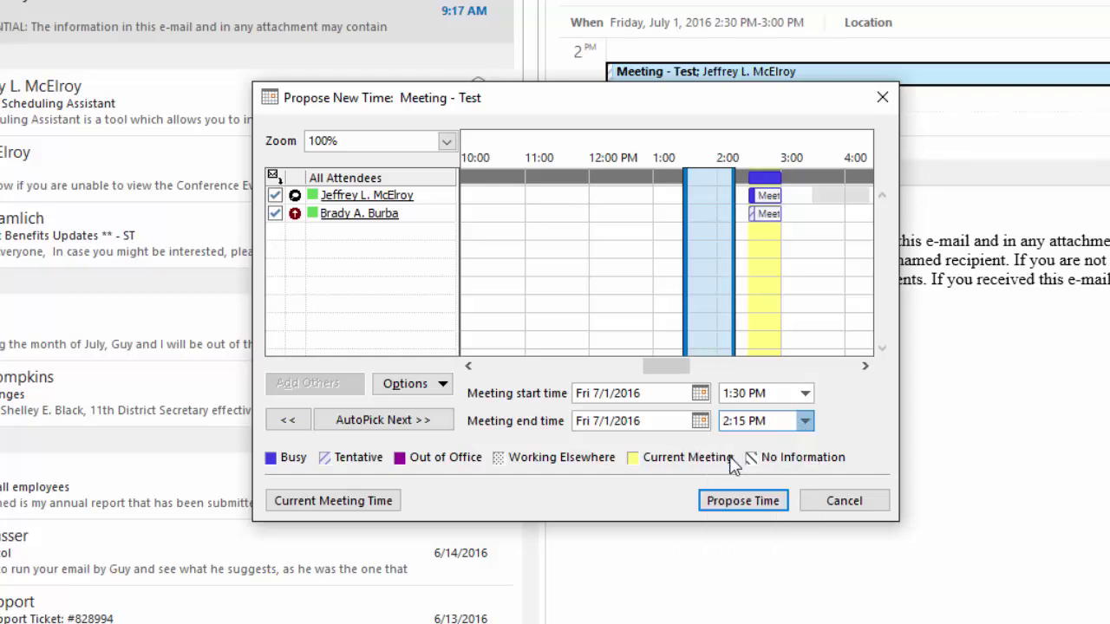
left_click(747, 431)
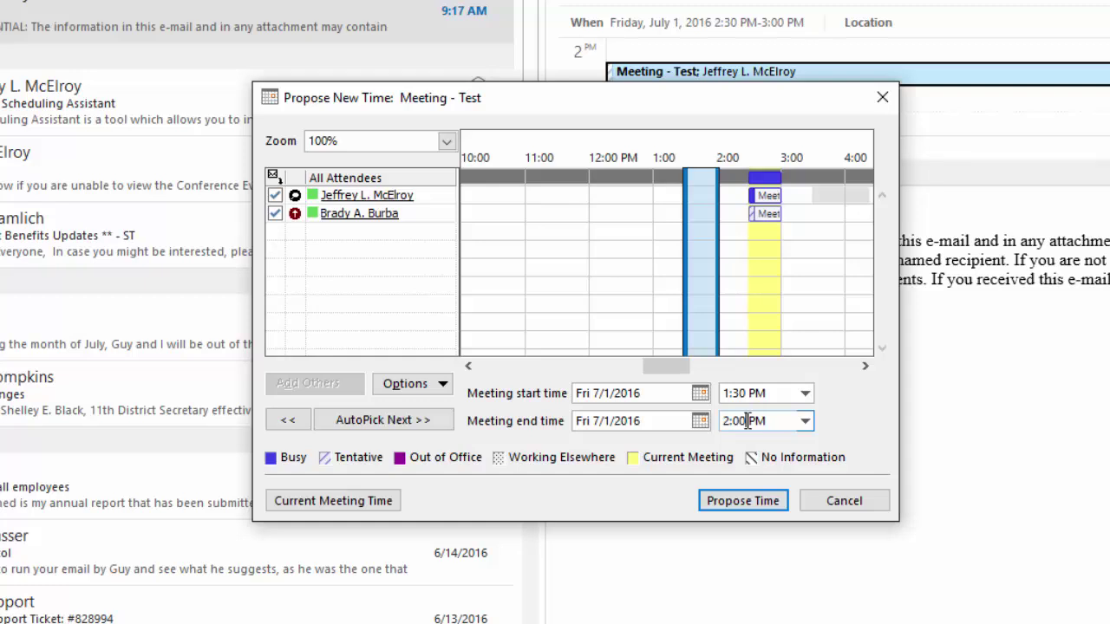
left_click_drag(746, 424, 719, 425)
type("1:")
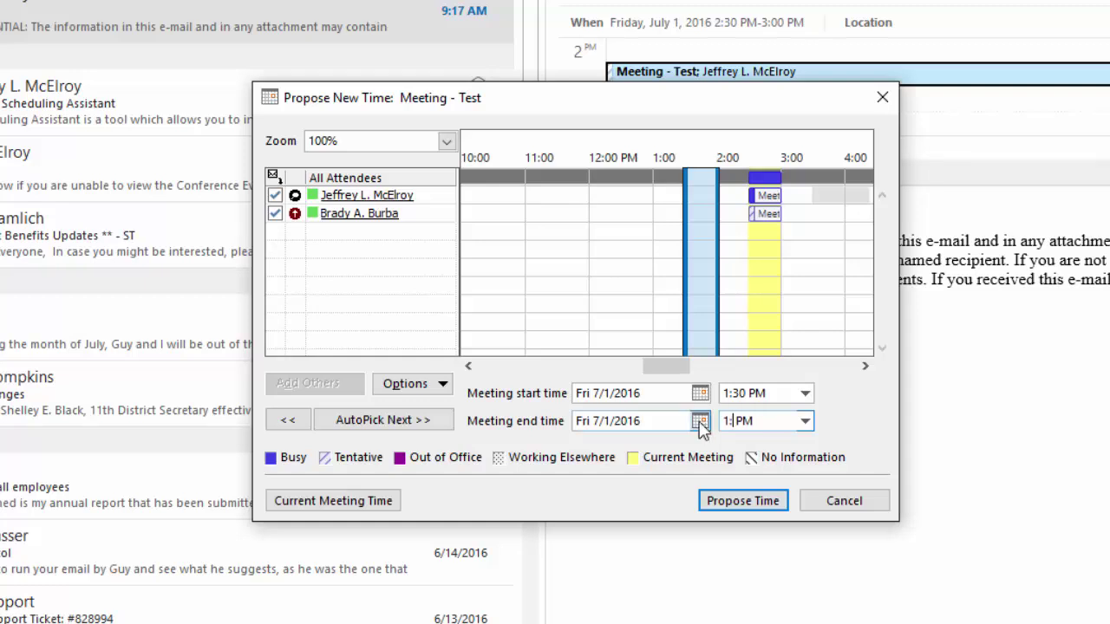
type("45")
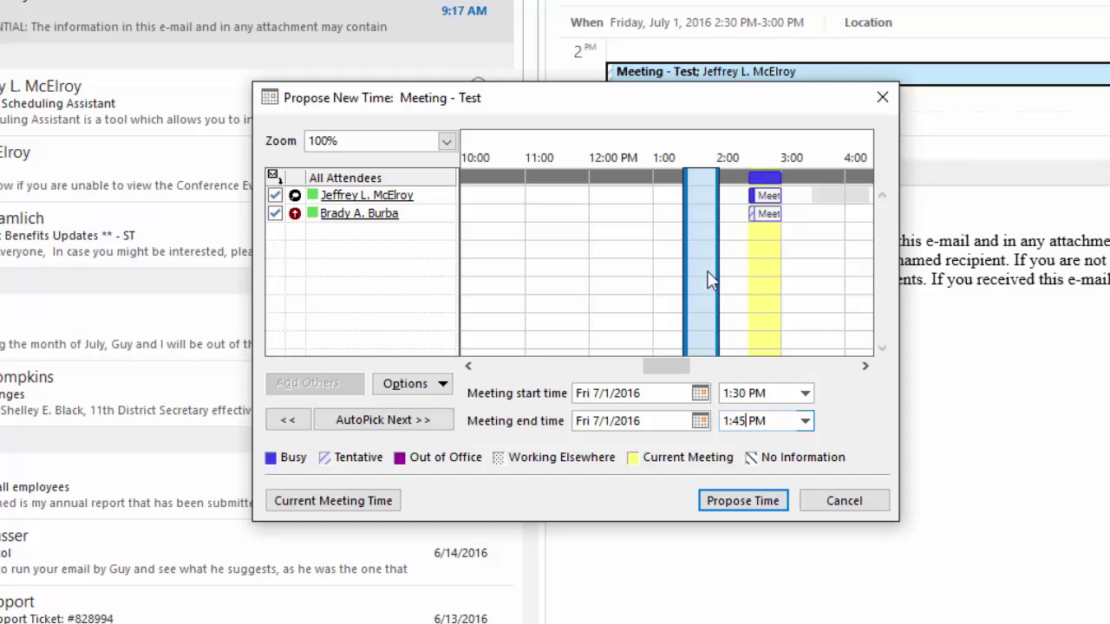
mouse_move(756, 212)
Step: Submit the 1:30–1:45 PM proposal, compare the Current and Proposed times, and send the response
left_click(725, 500)
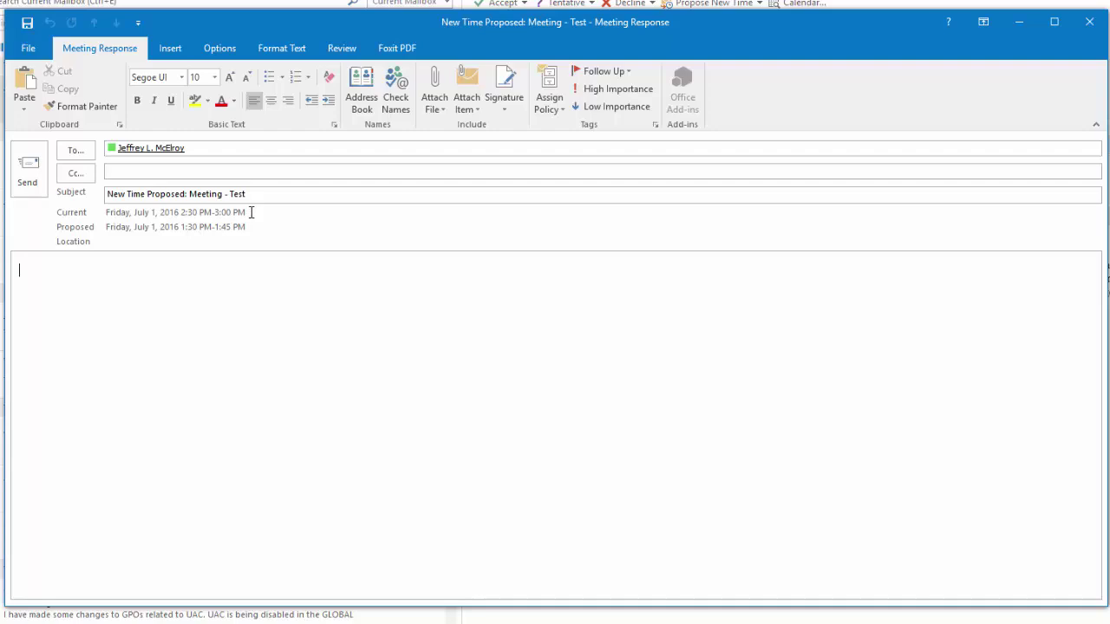
left_click_drag(251, 211, 106, 217)
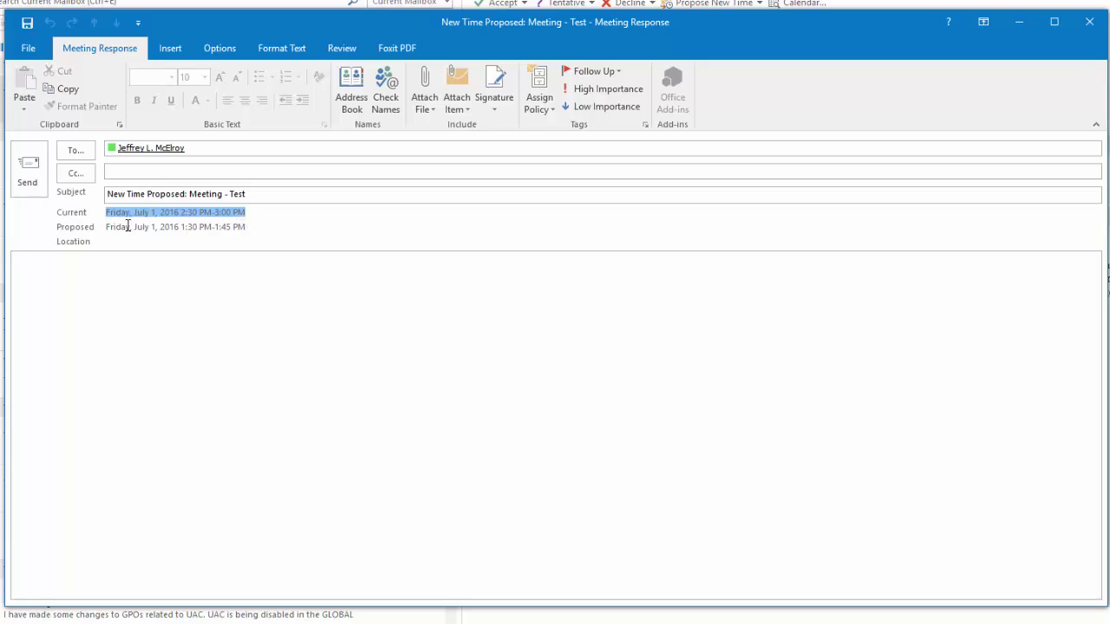
left_click_drag(106, 226, 107, 228)
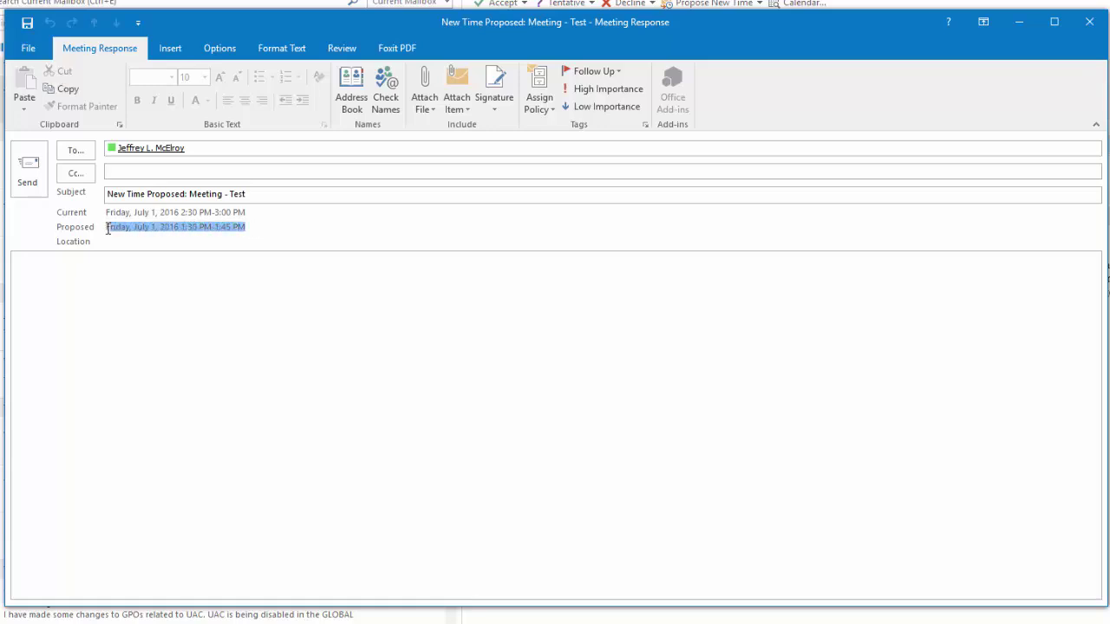
left_click(39, 188)
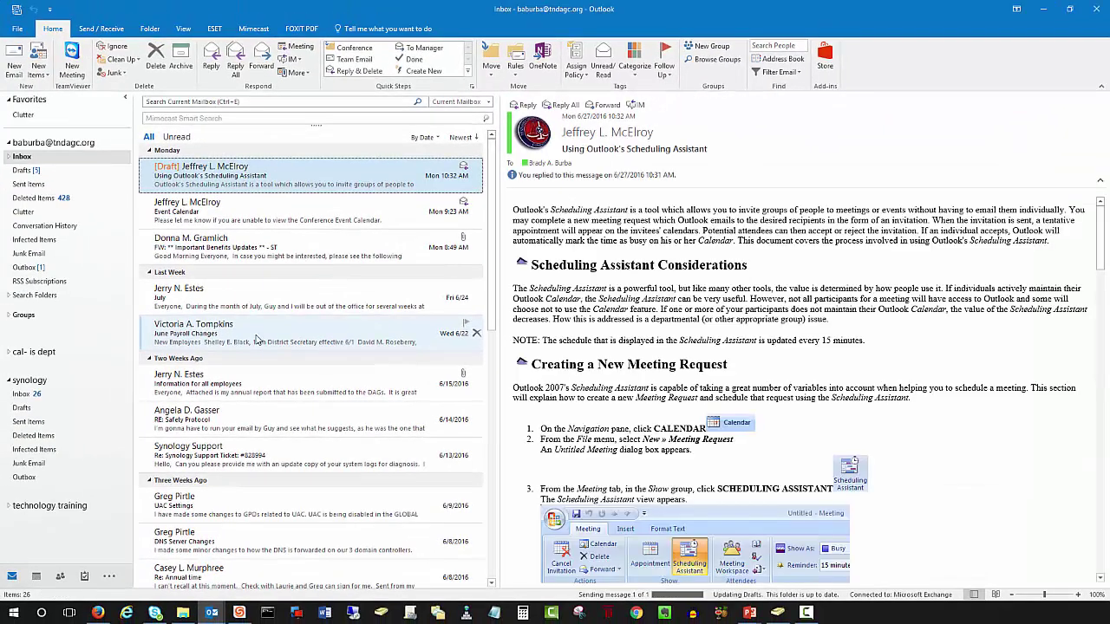